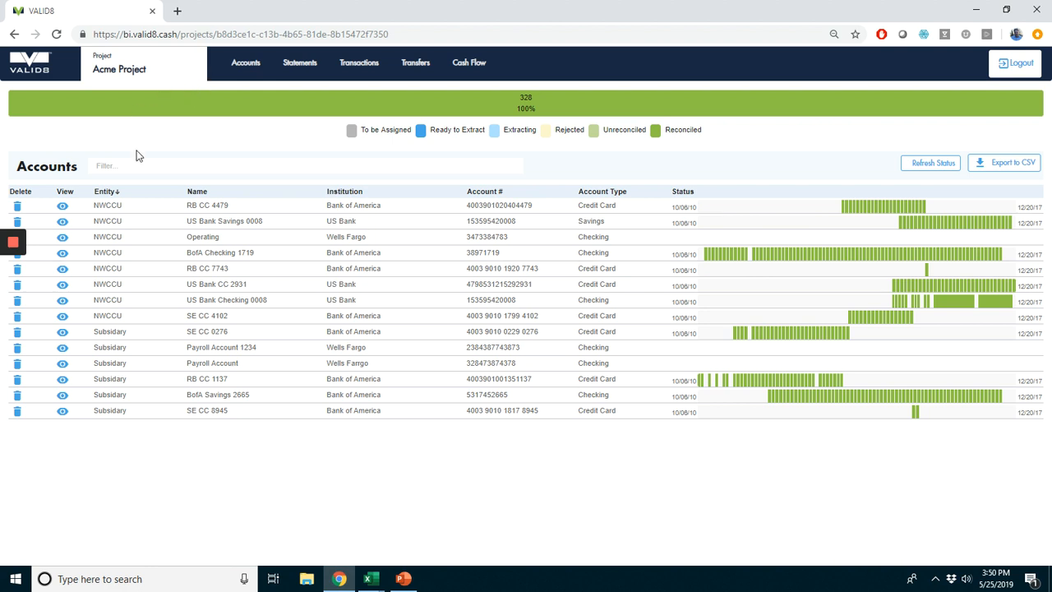
Step: Review the Acme Project's accounts, statements, transactions, transfers and cash flow, and move the Blank source node lower in the cash flow diagram
click(243, 78)
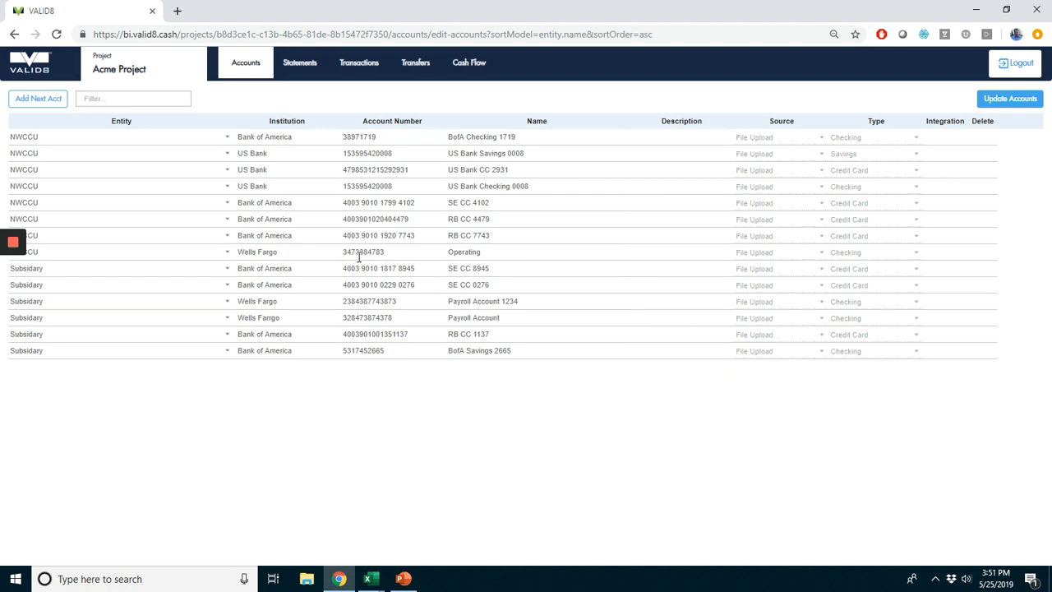
click(302, 69)
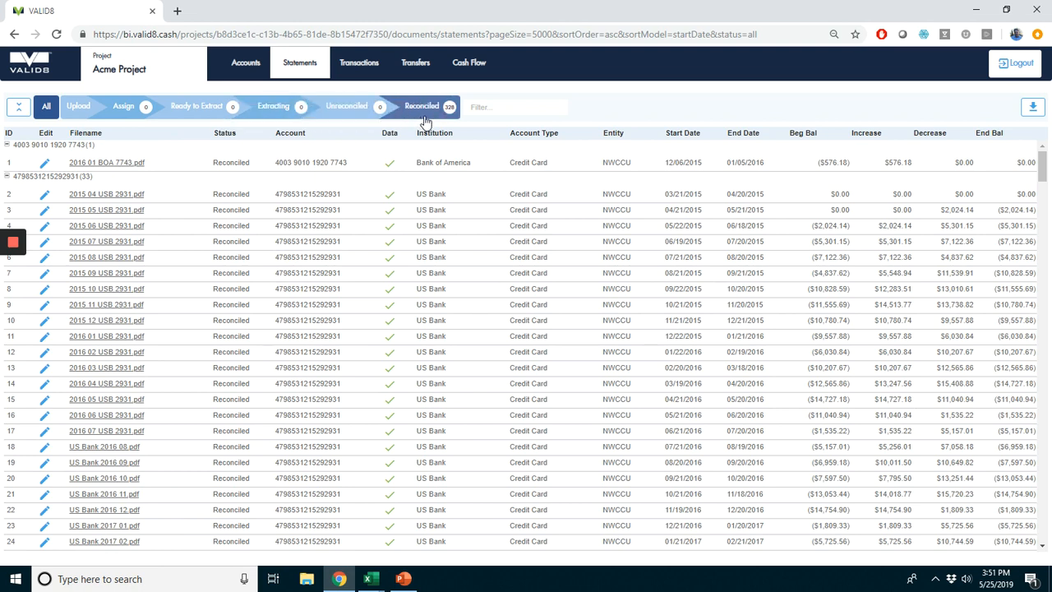
click(368, 76)
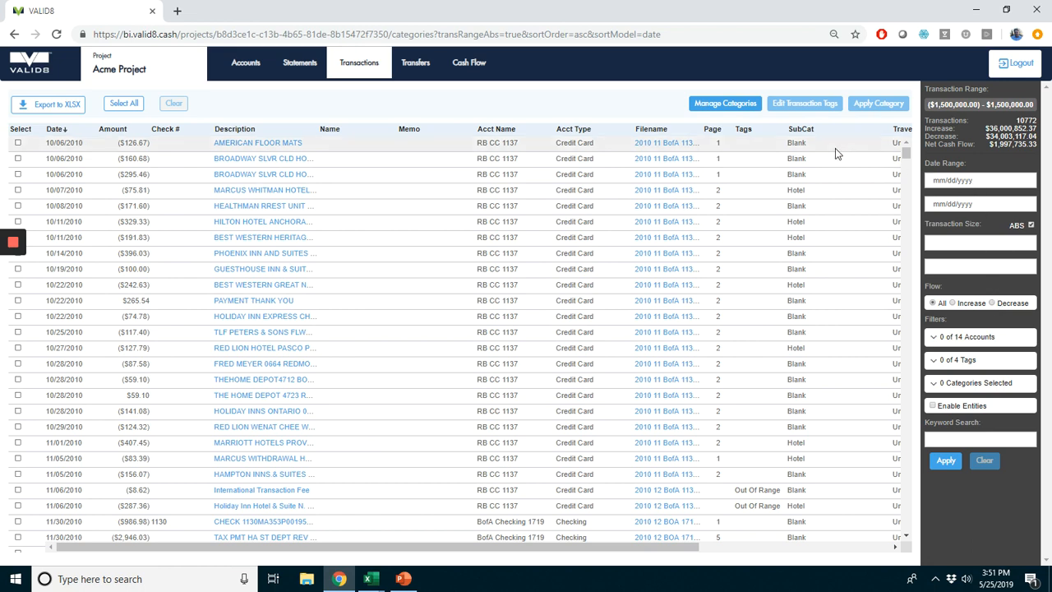
click(415, 63)
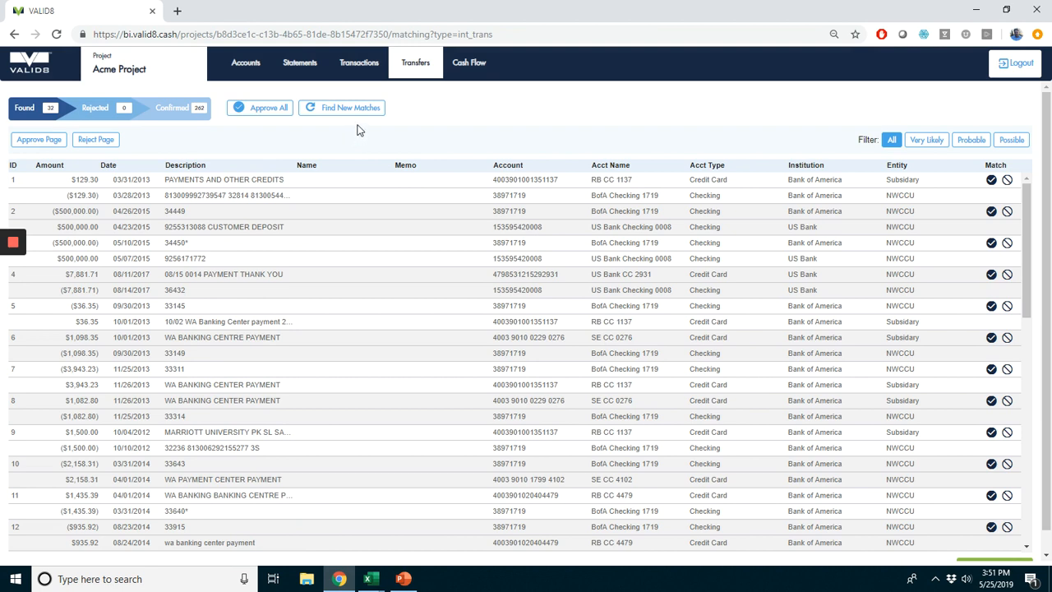
click(481, 68)
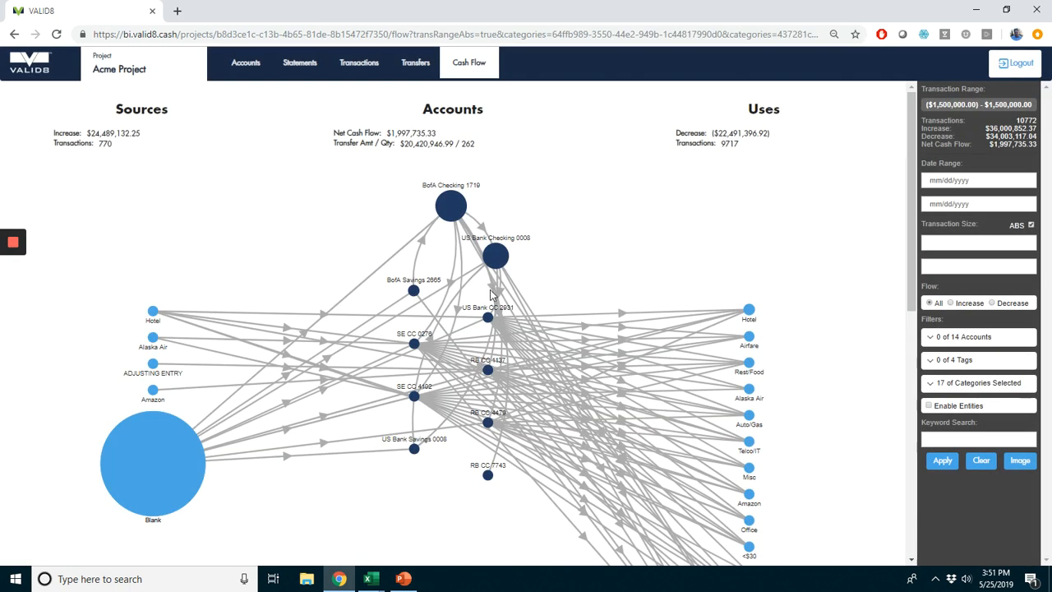
drag(138, 468, 156, 541)
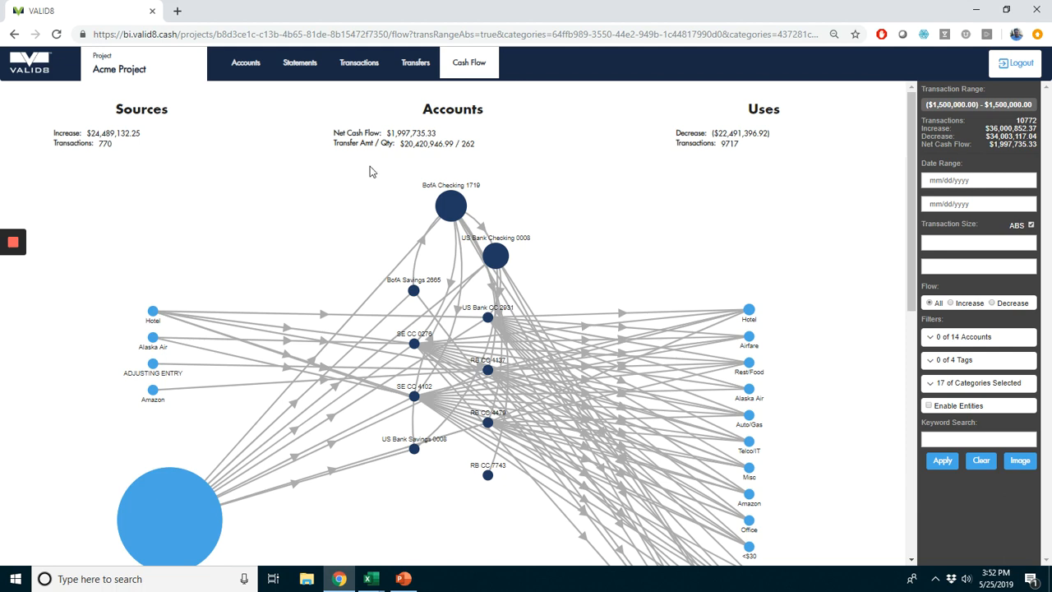
Step: Return to the Acme Project overview and examine the statement coverage timelines of the accounts
click(127, 72)
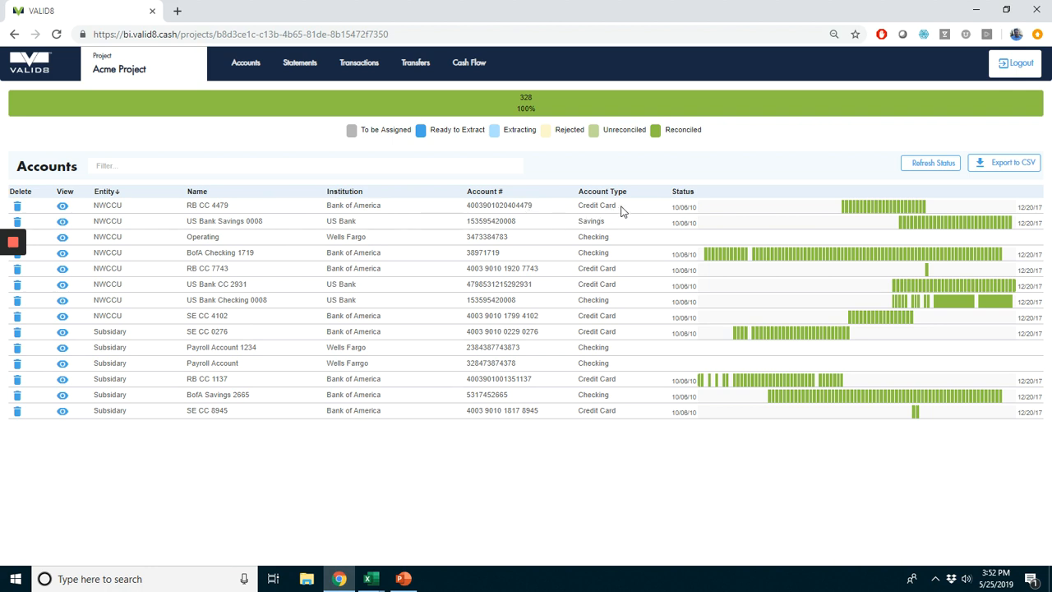
mouse_move(712, 224)
mouse_move(717, 265)
mouse_move(811, 269)
Step: Add an account row with Parent Company as the entity and Wells Fargo as the institution, and enter its account number
click(231, 69)
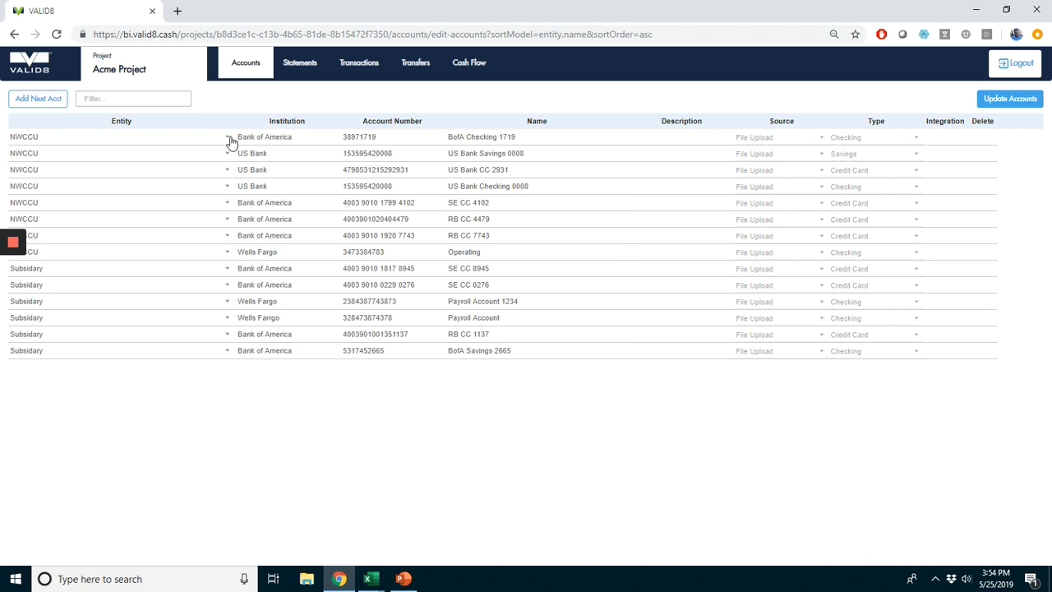
click(34, 99)
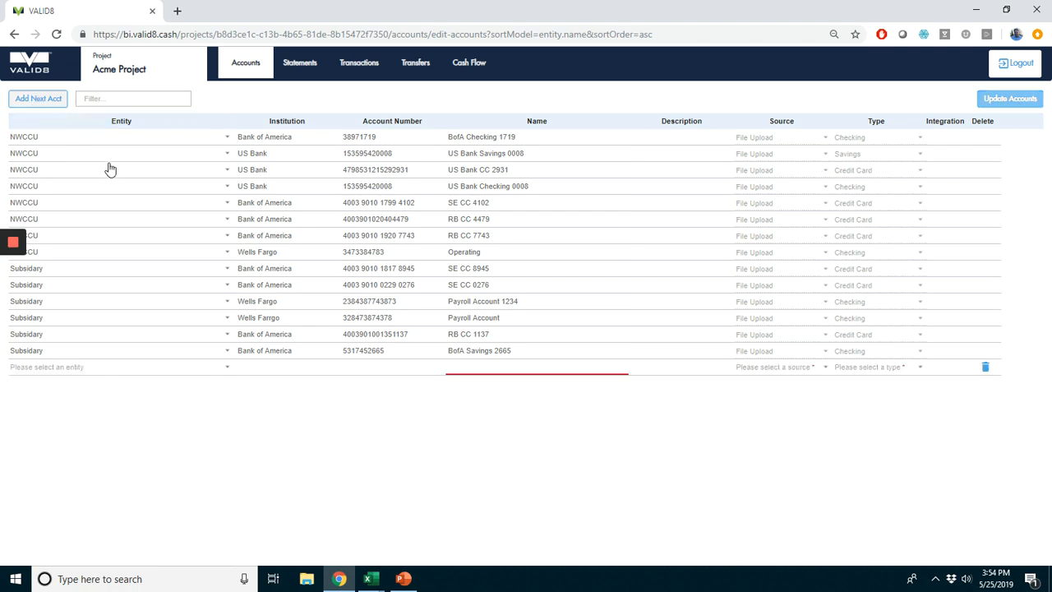
click(223, 371)
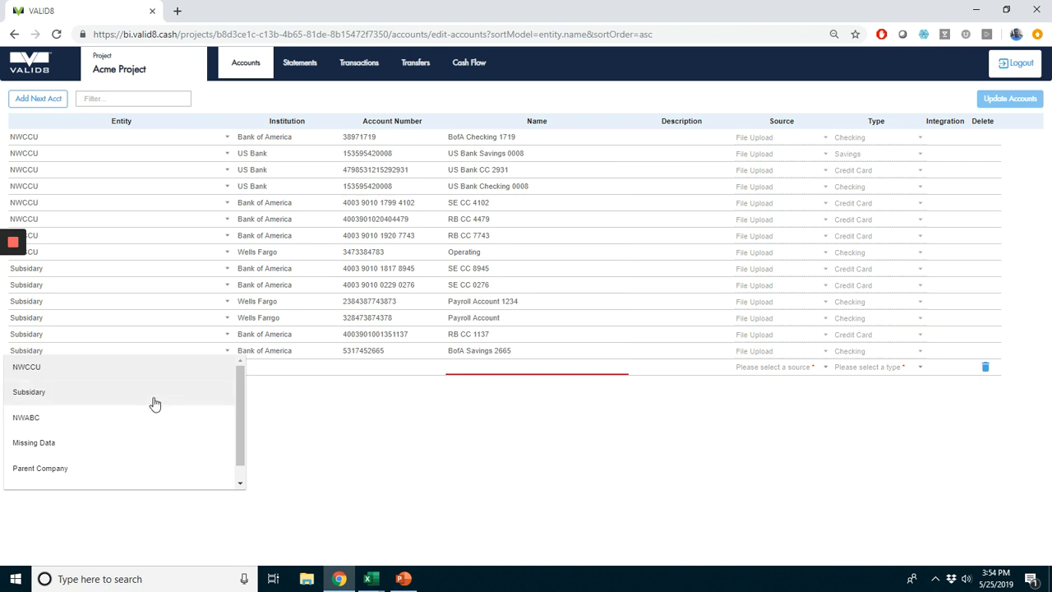
click(142, 468)
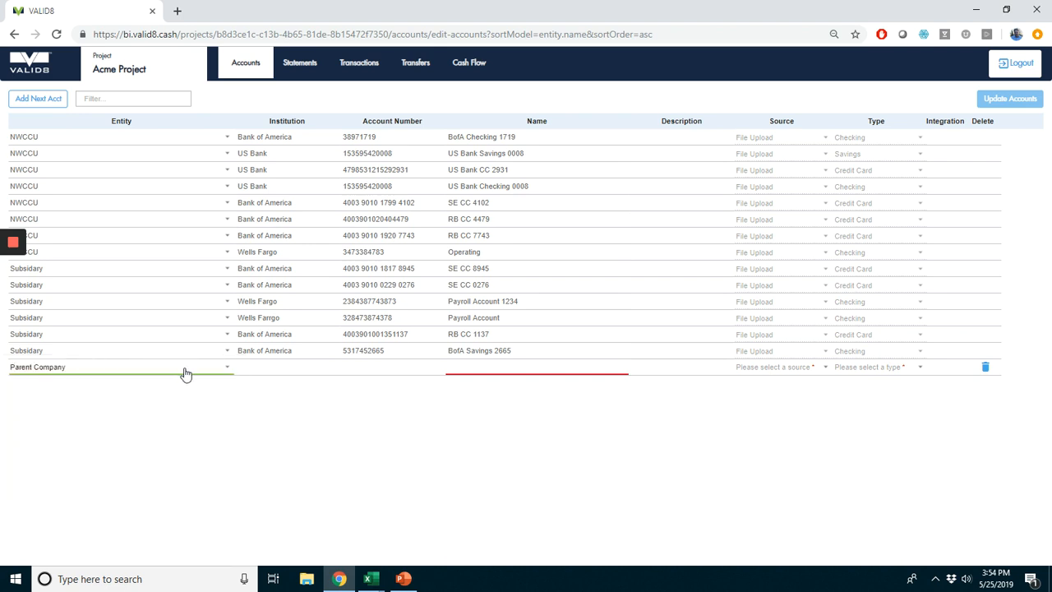
click(267, 366)
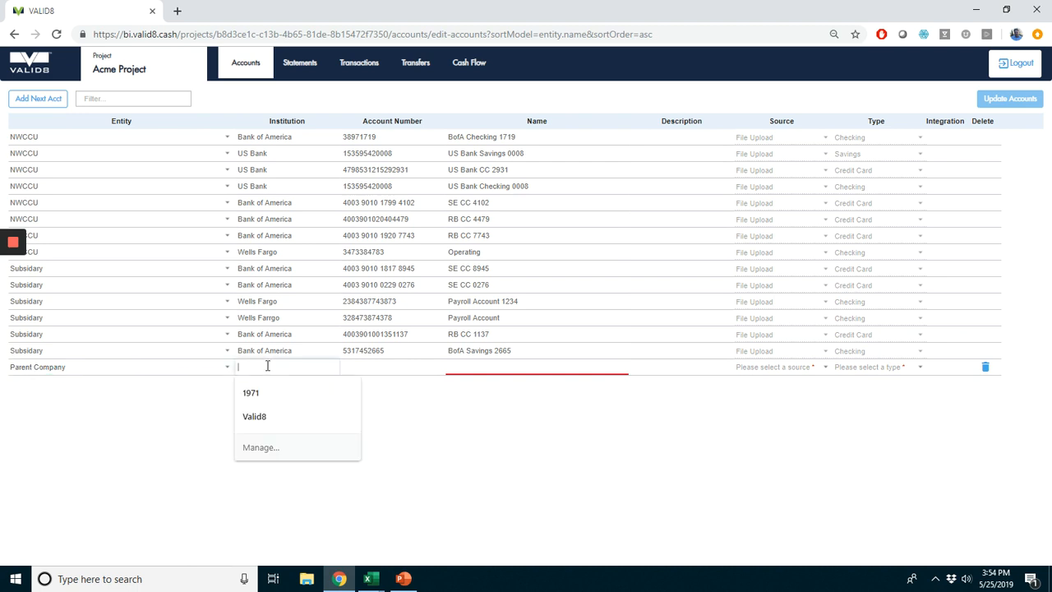
text(wE)
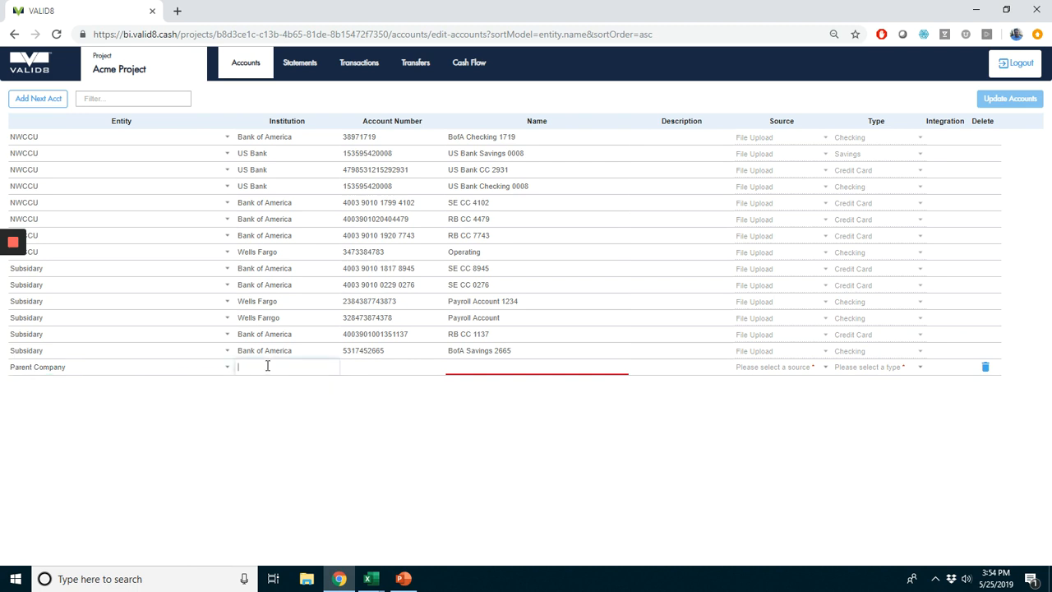
text(E)
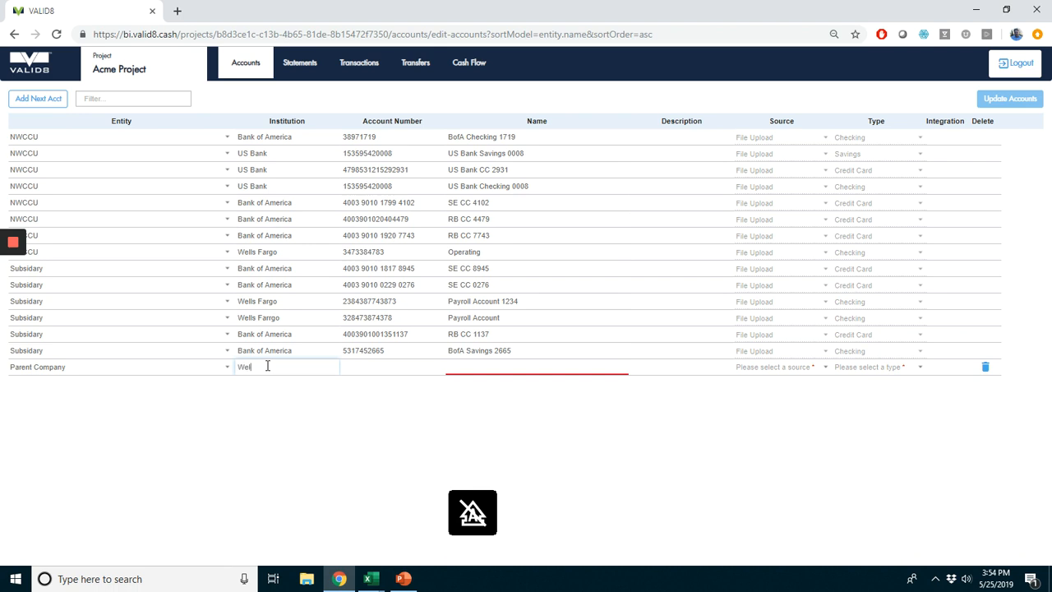
key(Tab)
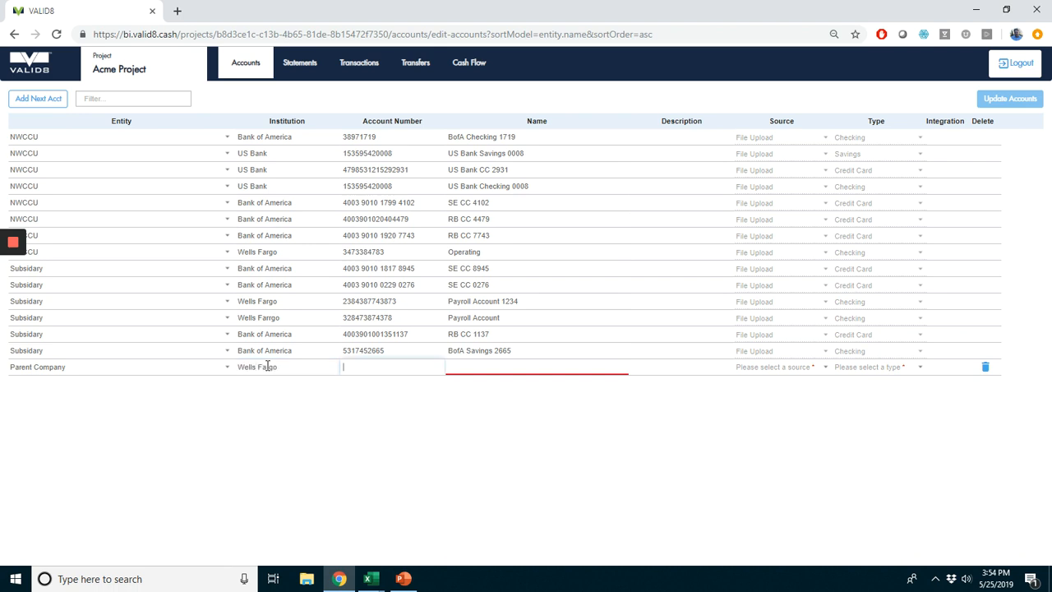
key(Tab)
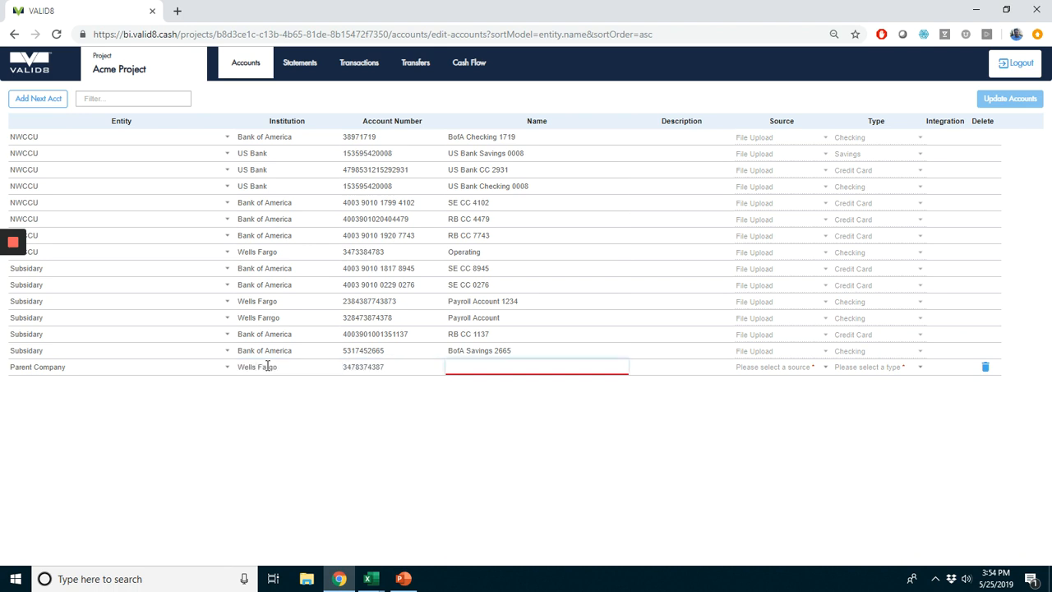
Step: Fill in the new account's name as Payroll Account, source as File Upload and type as Checking, and discard the new row
text(Payroll Account)
key(Tab)
key(Tab)
key(Down)
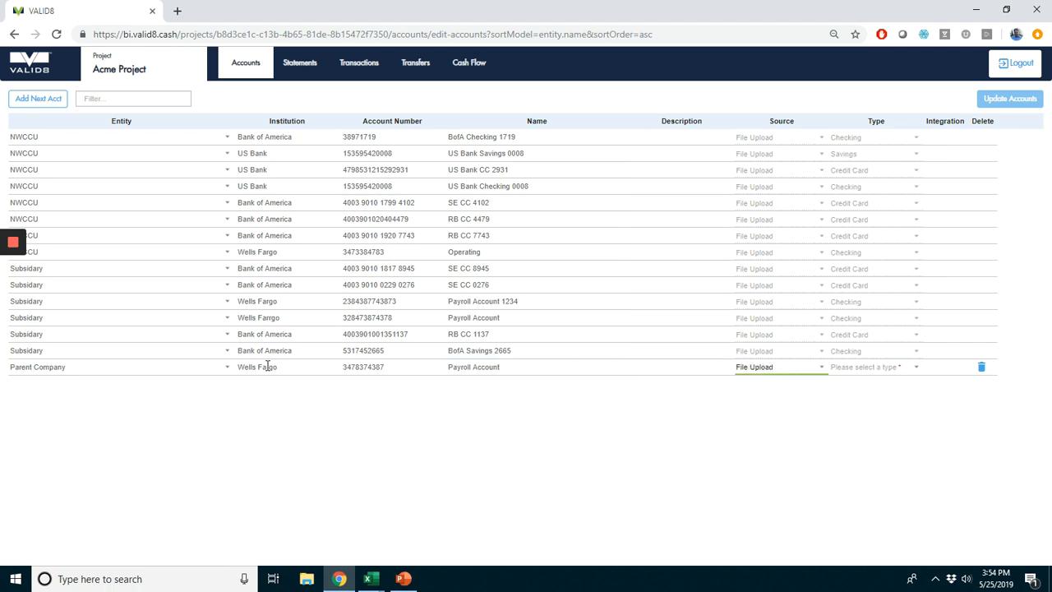
key(Tab)
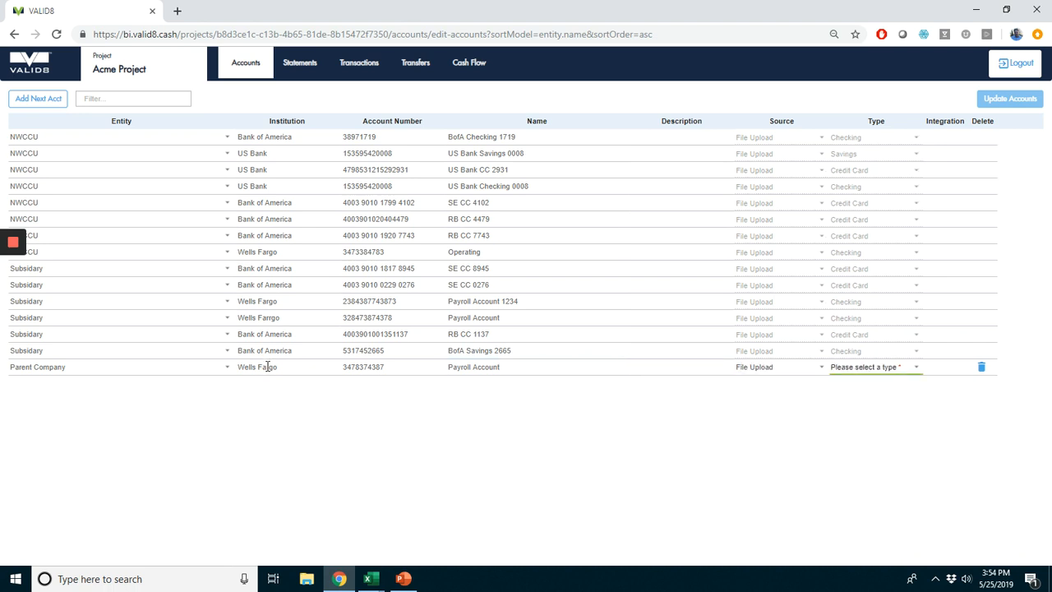
click(869, 371)
click(861, 419)
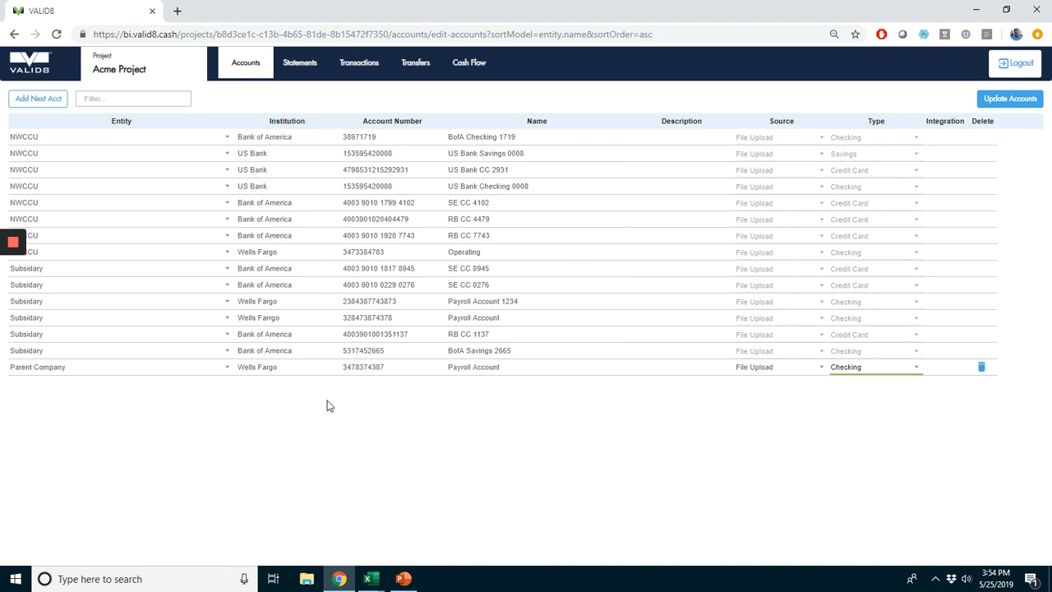
click(983, 370)
Step: Start a statement upload for the project and browse to the 1137 folder
click(301, 78)
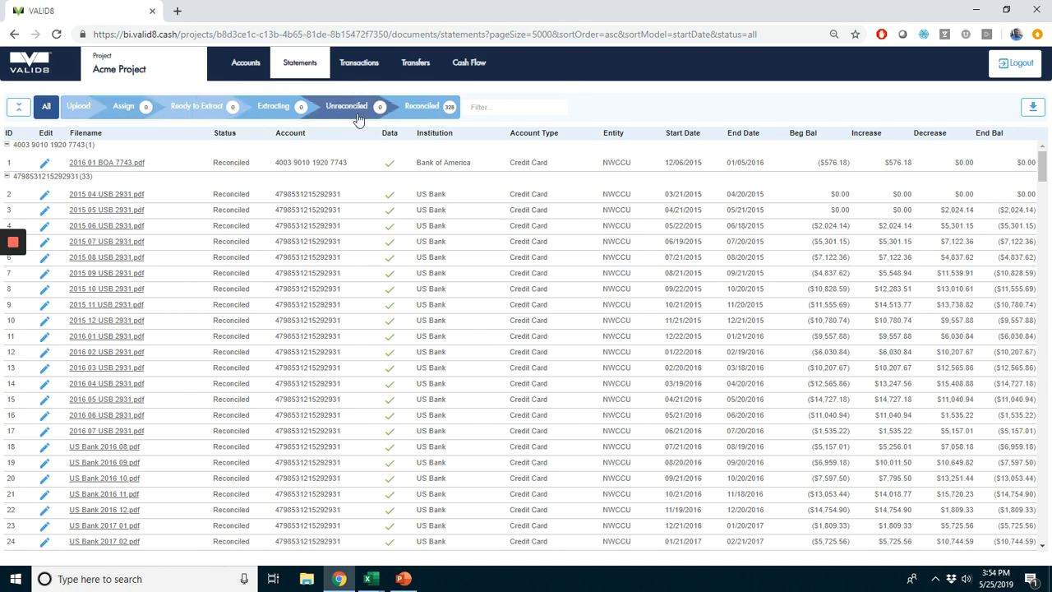
click(78, 109)
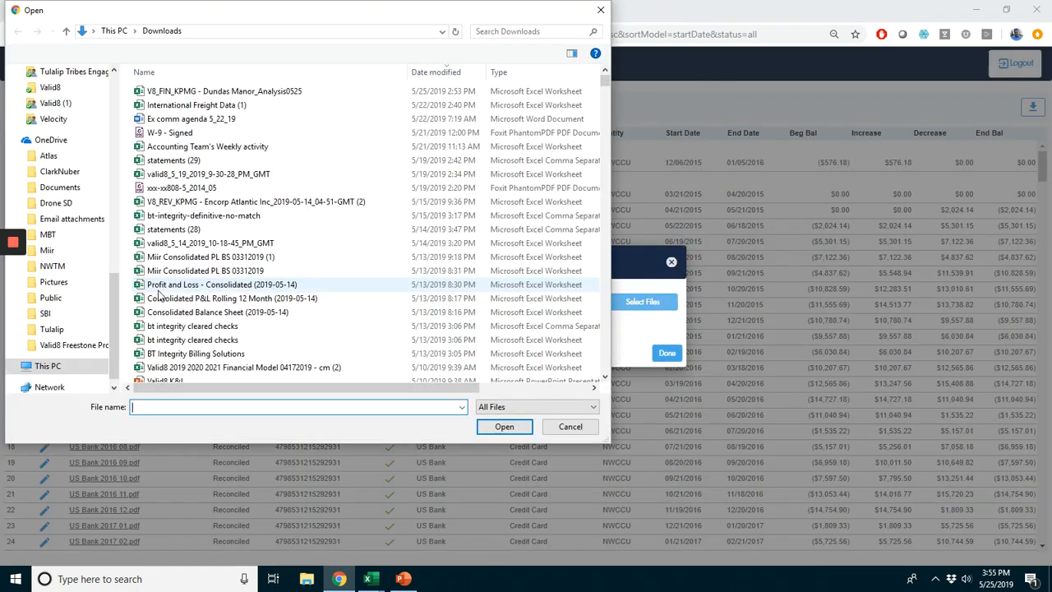
drag(111, 284, 112, 78)
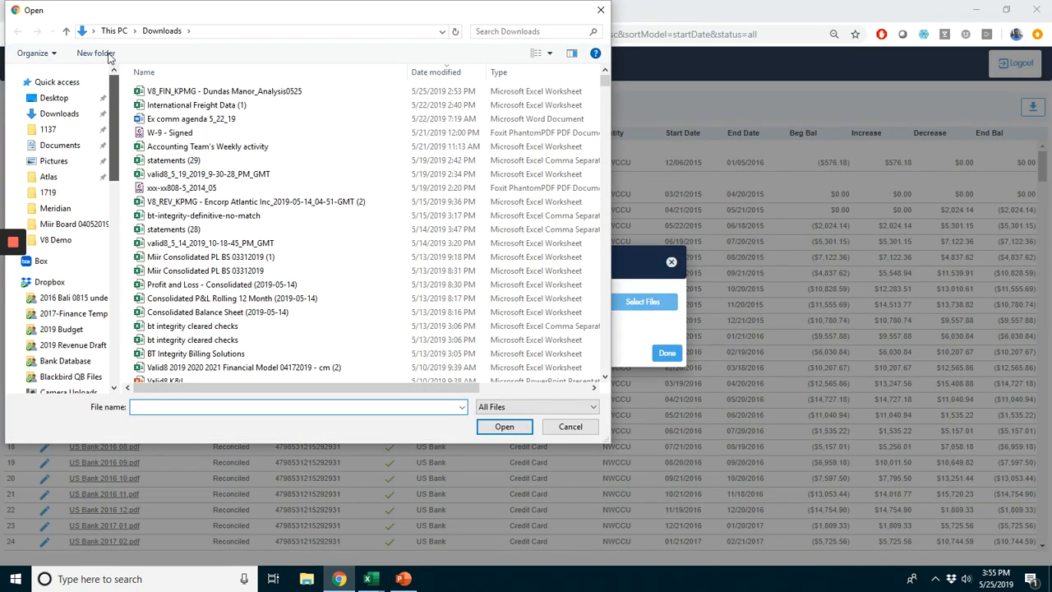
click(86, 130)
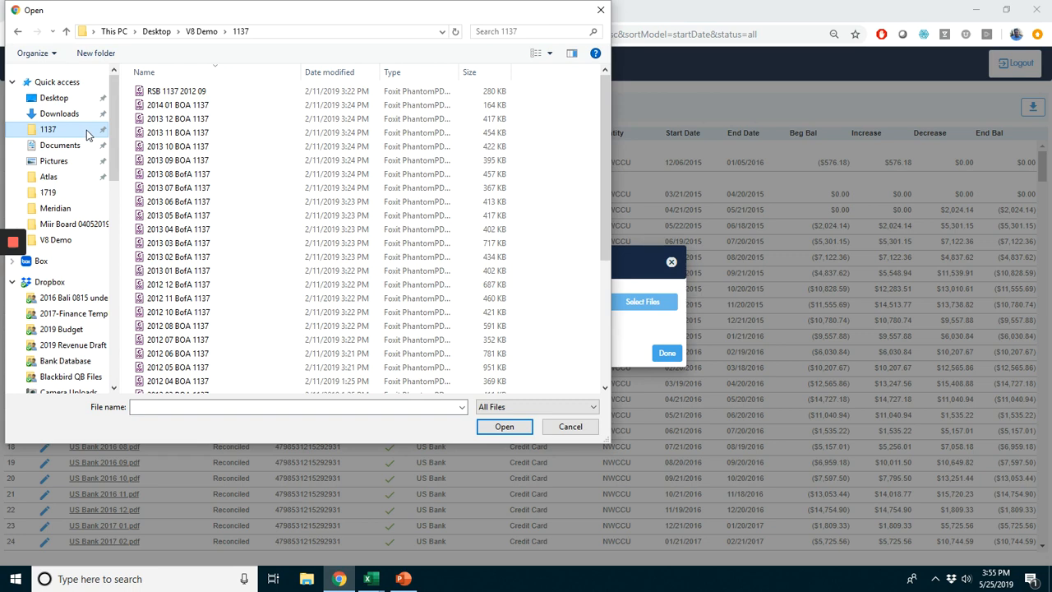
Step: Upload the 15 statement PDFs from 2013 11 BOA 1137 through 2012 08 BOA 1137 and finish adding statements
click(210, 134)
key(shift+Down)
key(shift+Down)
key(shift+Down)
key(shift+Down)
key(shift+Down)
key(shift+Down)
key(shift+Down)
key(shift+Down)
key(shift+Down)
key(shift+Down)
key(shift+Down)
key(shift+Down)
key(shift+Down)
key(shift+Down)
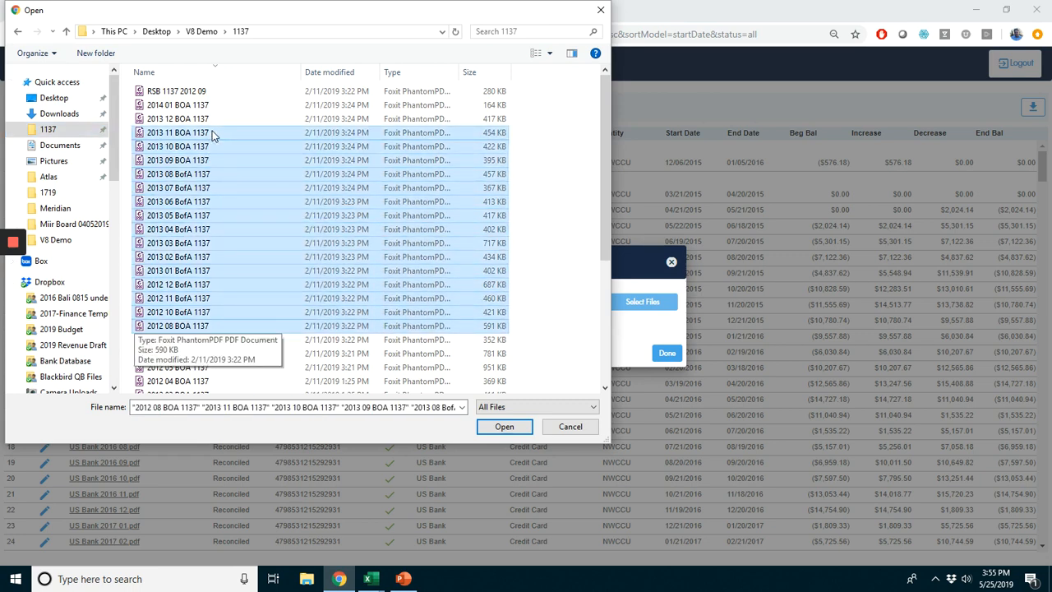
key(Return)
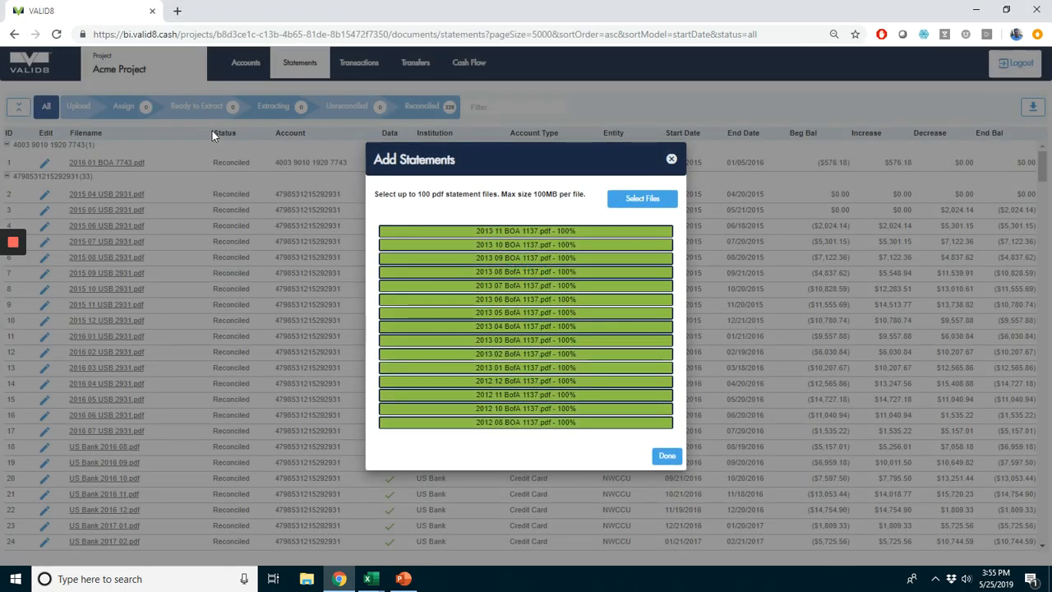
click(665, 457)
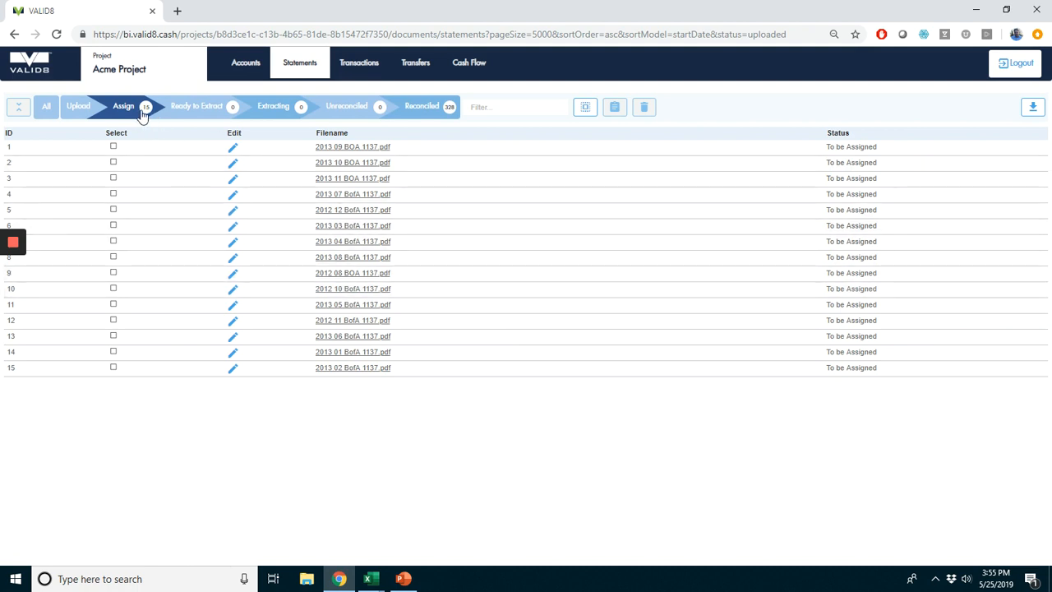
Step: Assign all uploaded statements to the RB CC 1137 account and select all of them in the Ready to Extract stage
click(589, 115)
click(615, 113)
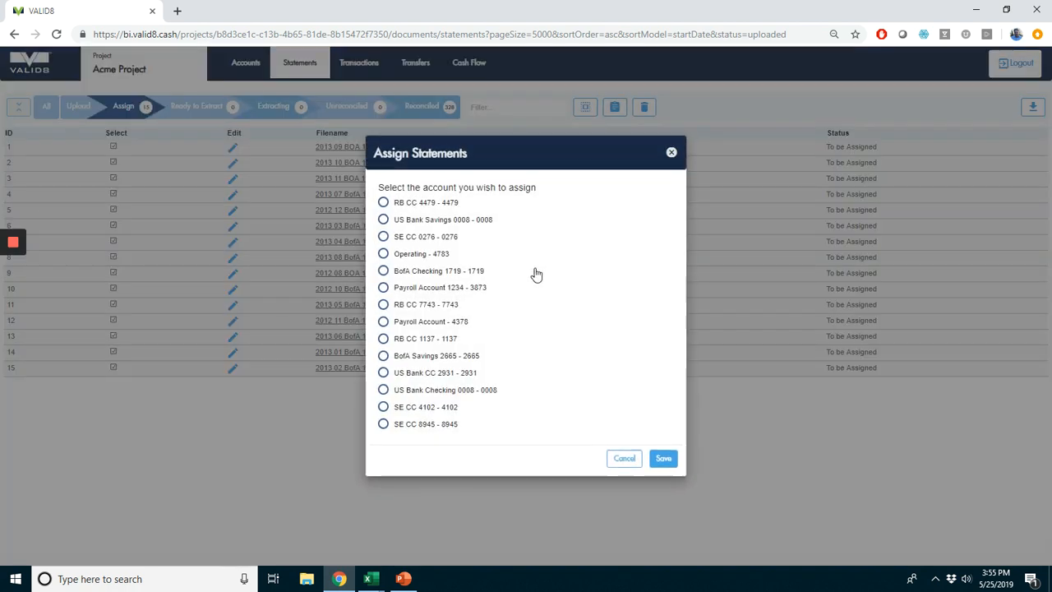
click(384, 339)
click(663, 458)
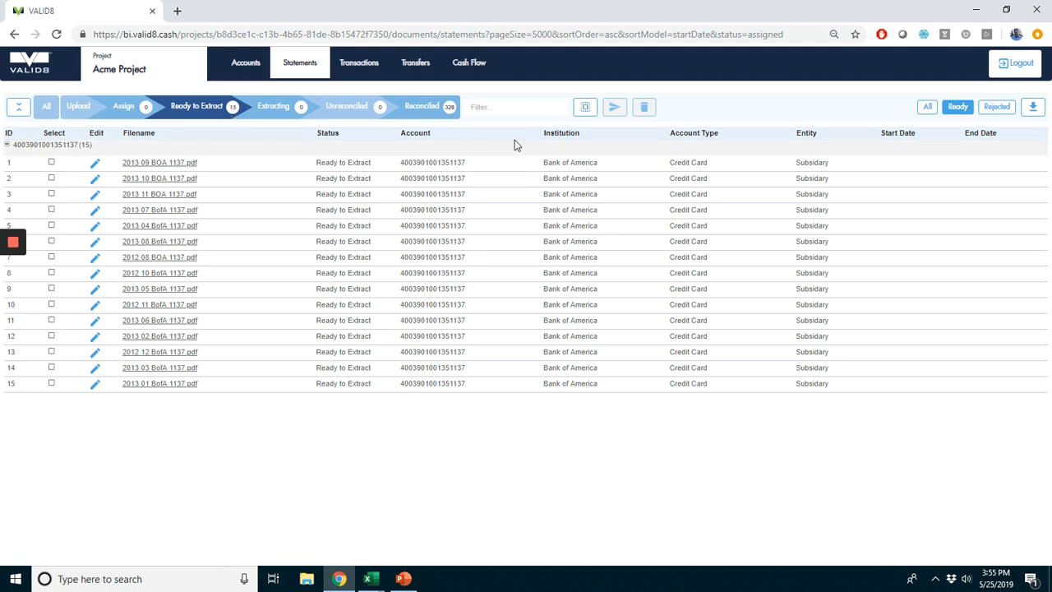
click(588, 112)
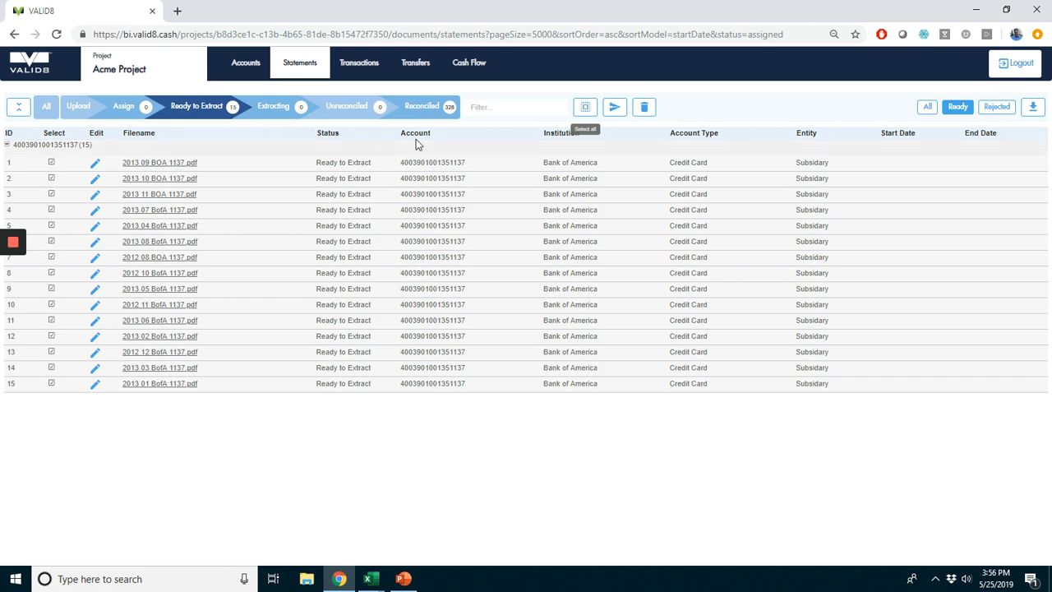
Step: Open the reconciled statement 2016 02 USB 2931, examine its original PDF through the transactions on page 2, and close the PDF
click(432, 109)
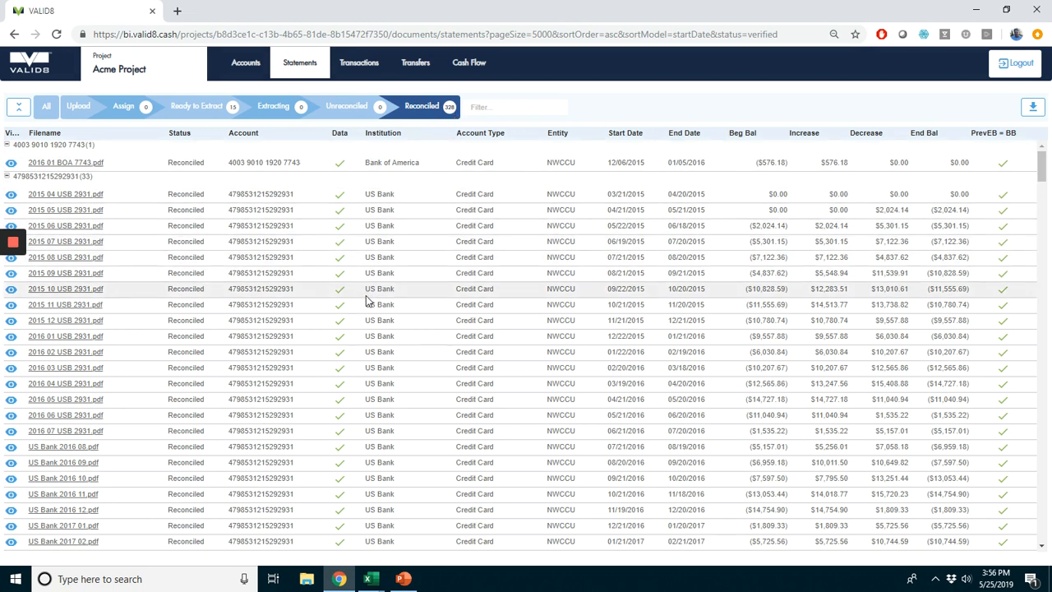
click(12, 356)
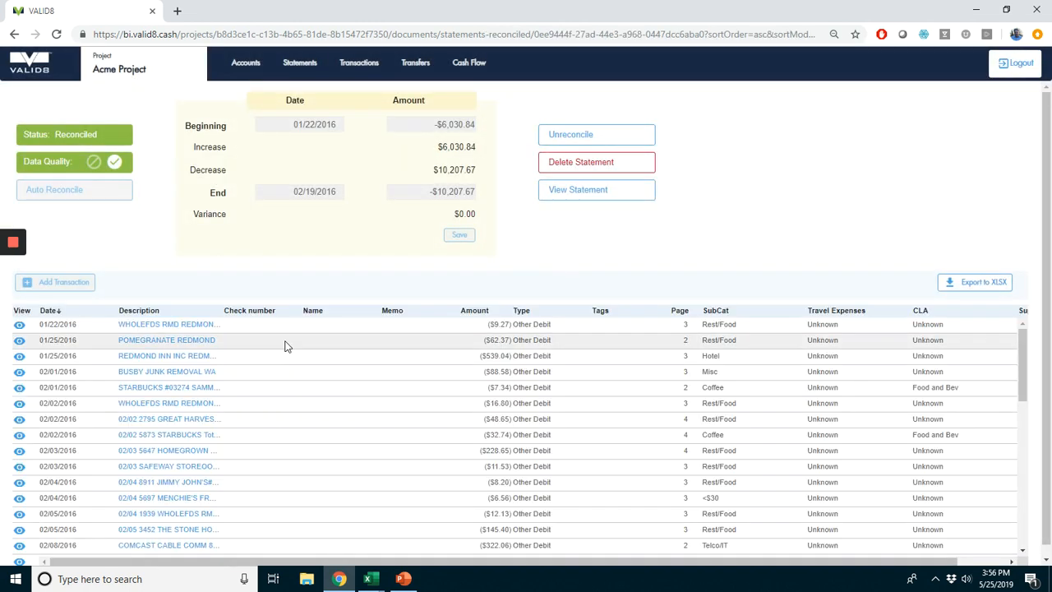
click(609, 197)
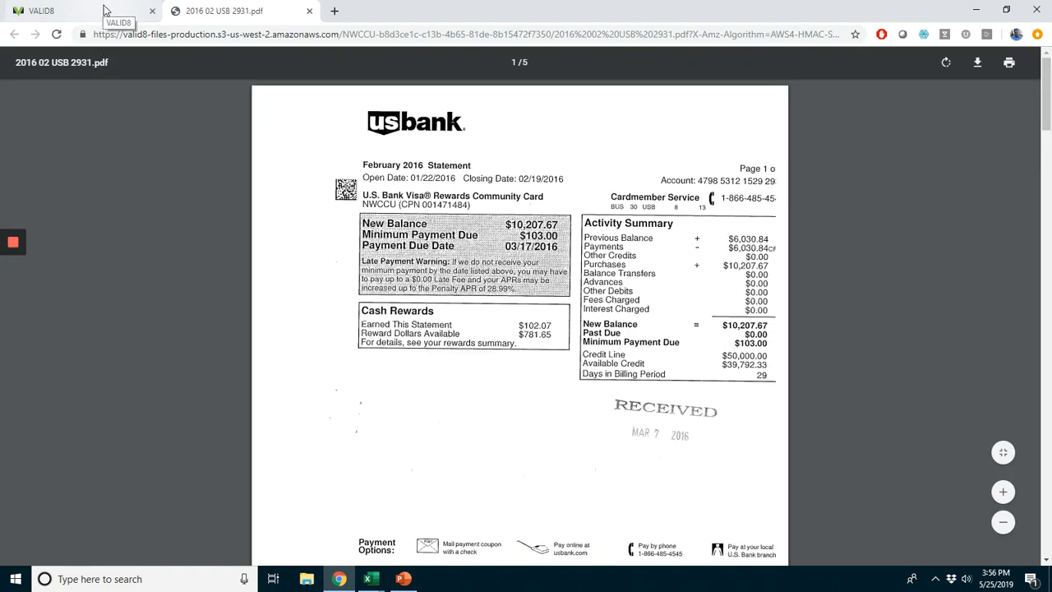
drag(1044, 95, 1049, 234)
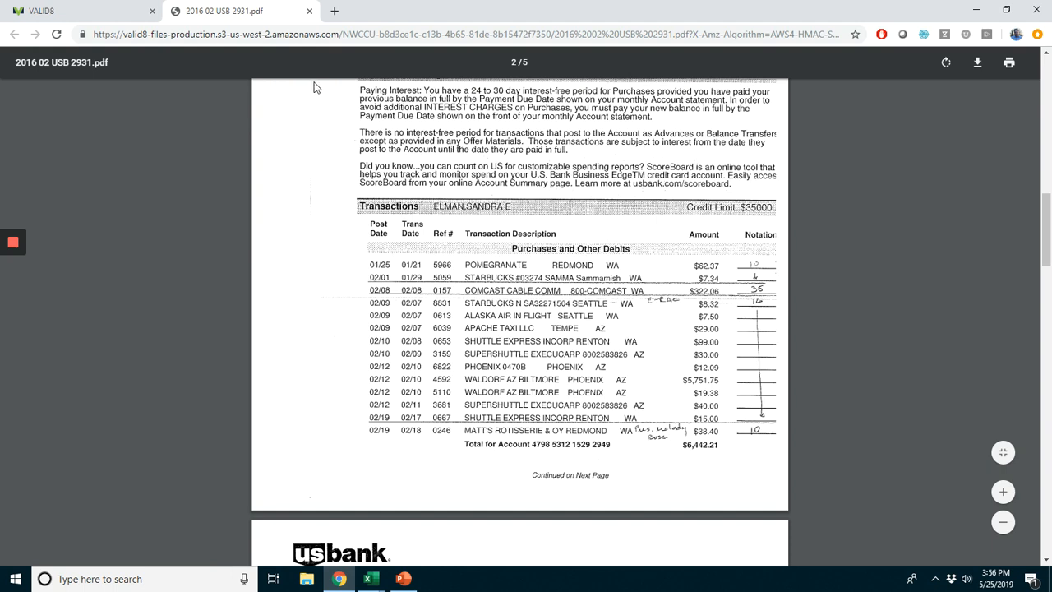
click(310, 11)
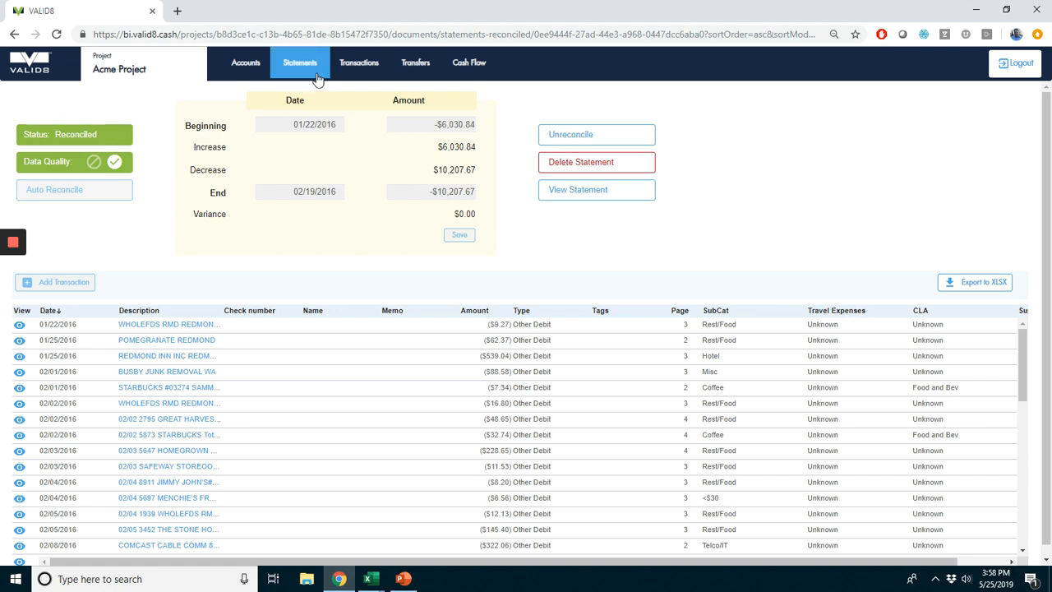
Step: Show the project's transactions and filter them by the keyword starbucks
click(359, 66)
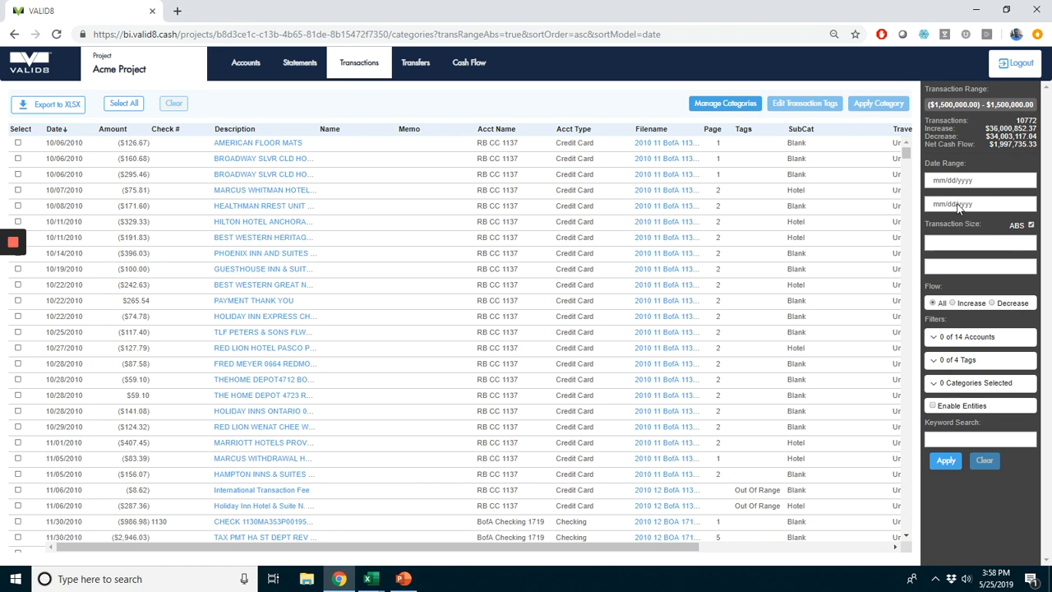
click(949, 440)
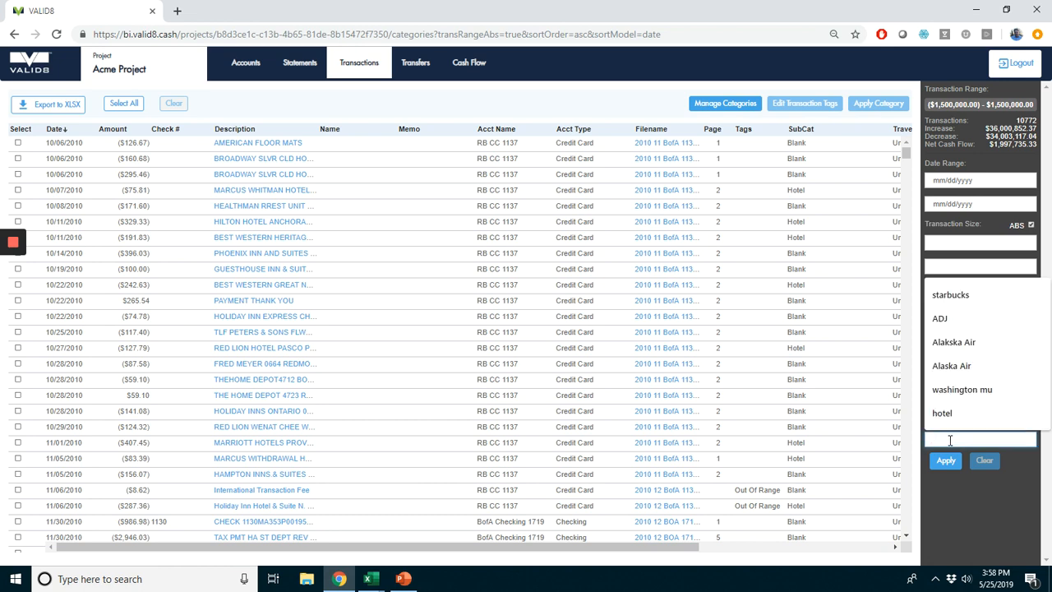
text(starbucks)
click(950, 465)
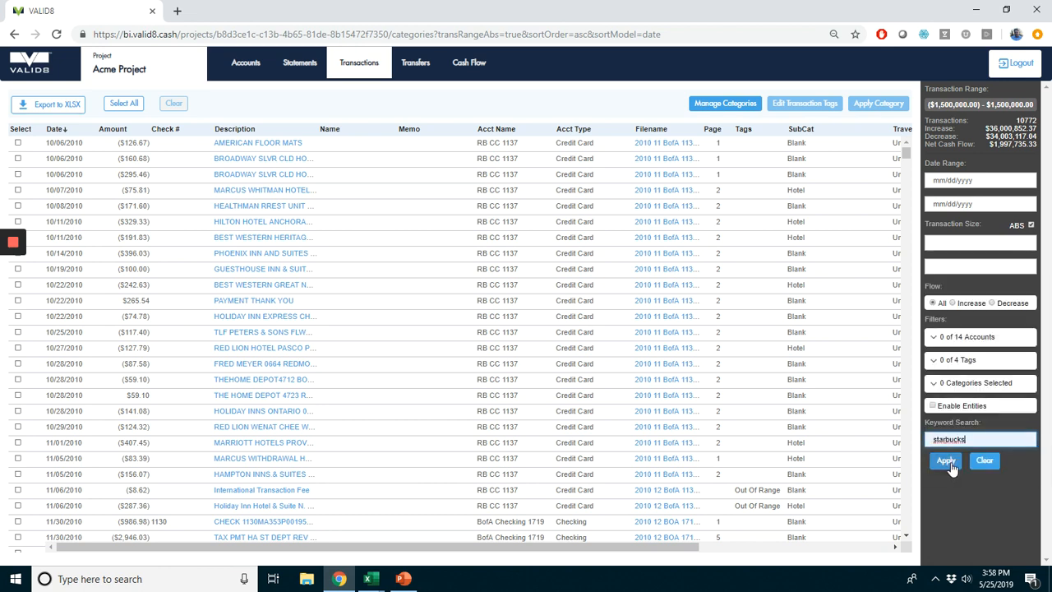
click(947, 461)
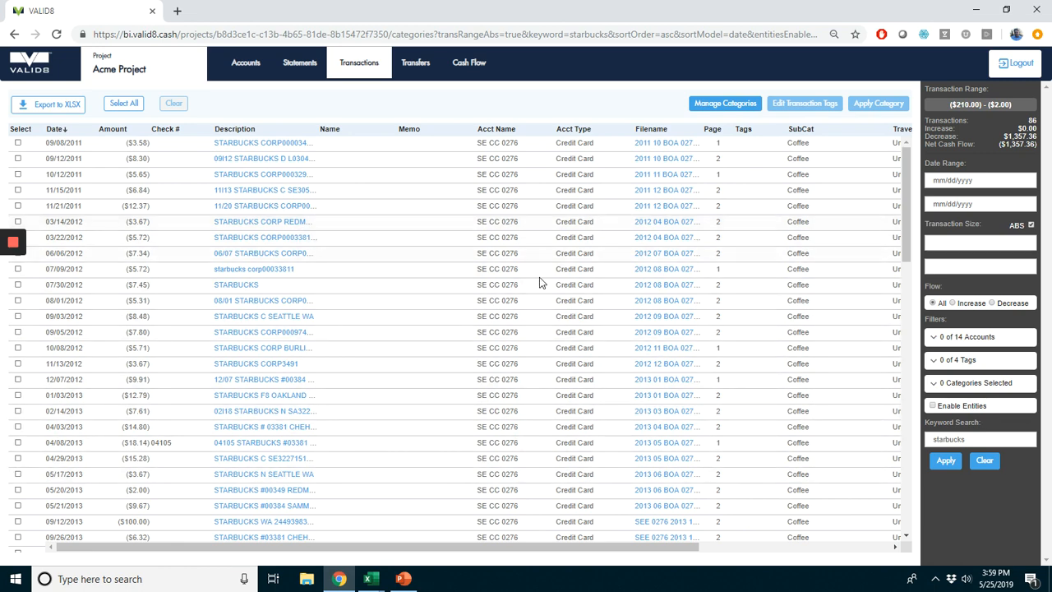
Step: Select all the filtered Starbucks transactions and assign them the category SubCat with the subcategory Coffee
click(123, 104)
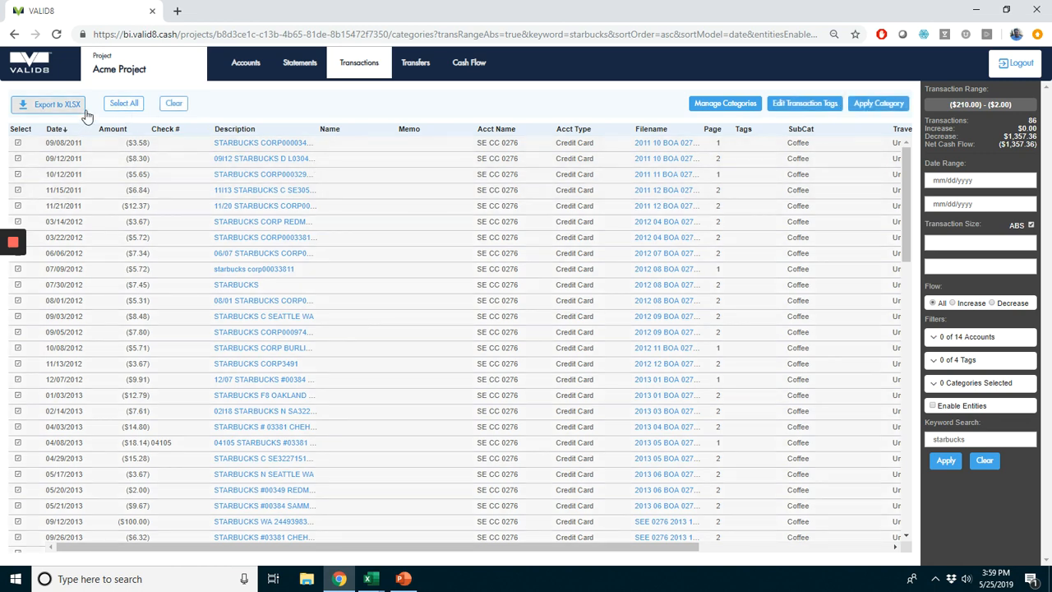
click(879, 104)
click(552, 316)
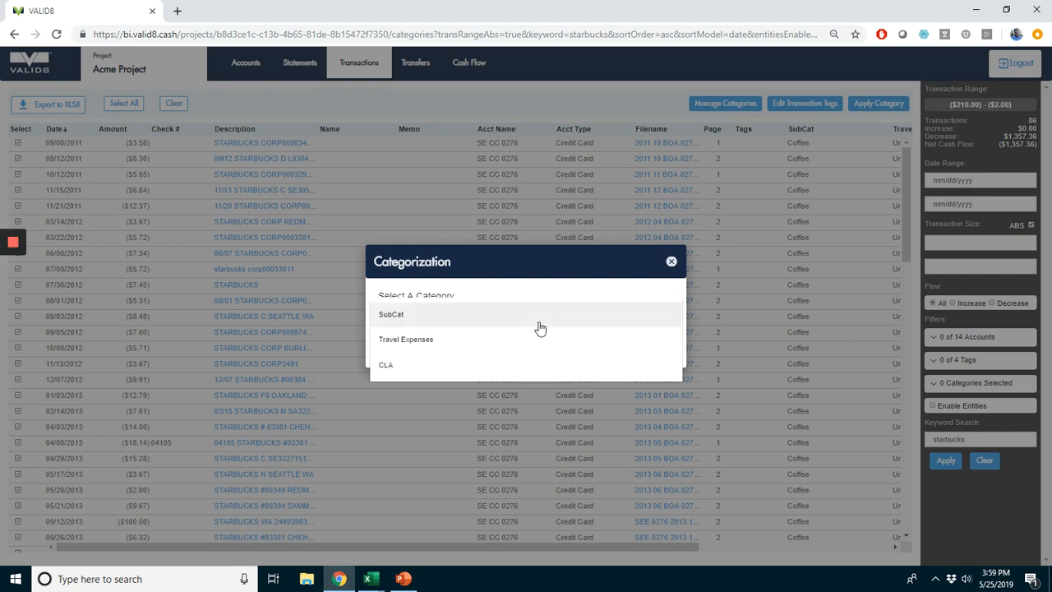
click(538, 320)
click(514, 335)
scroll(511, 334, down, 5)
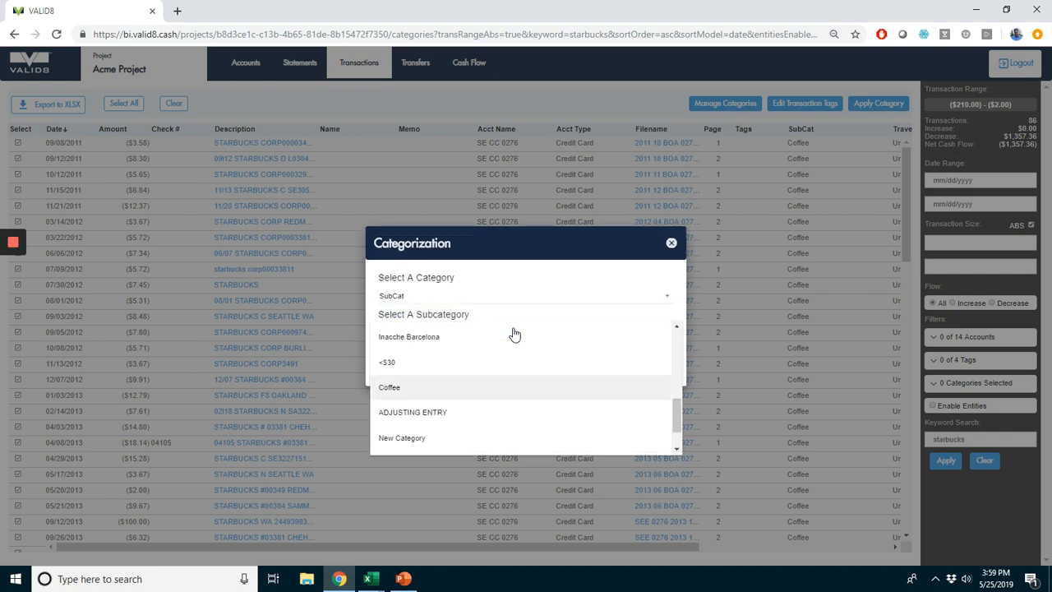
click(503, 393)
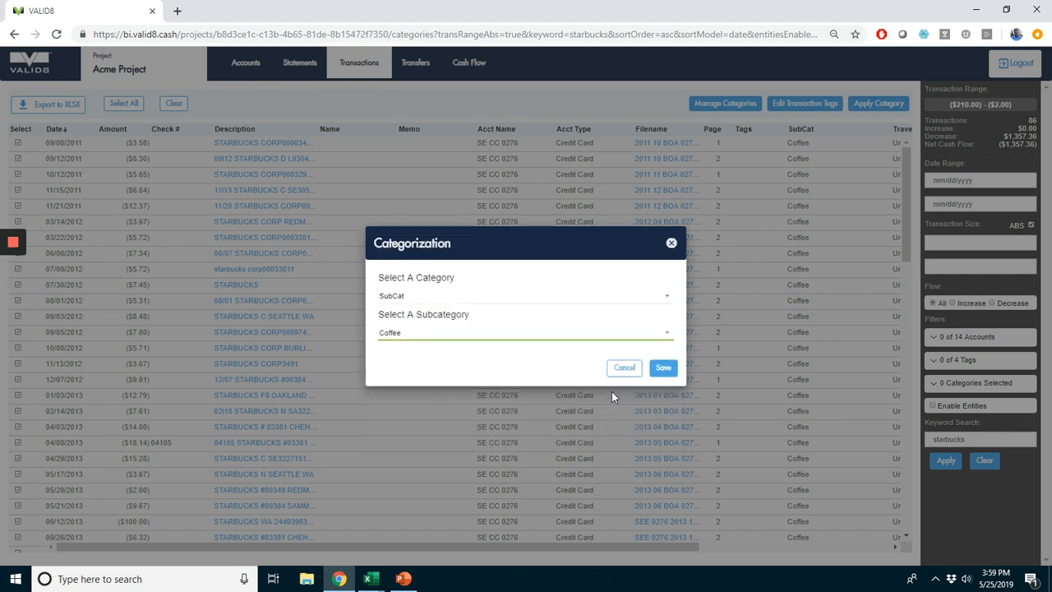
click(663, 368)
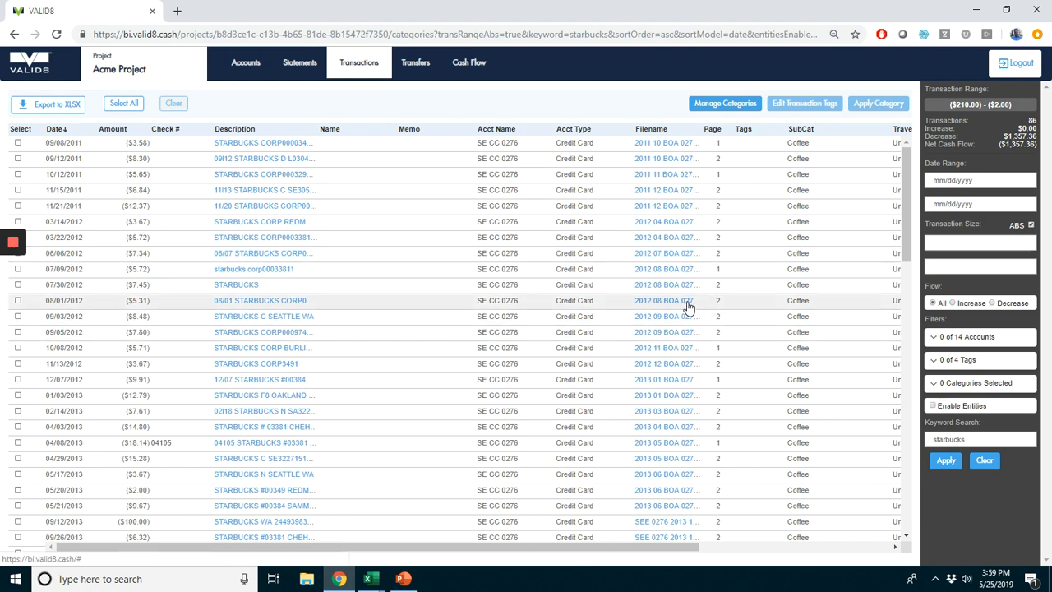
Step: Review the found transfer matches, and in the cash flow diagram move the large Blank source node lower
click(415, 64)
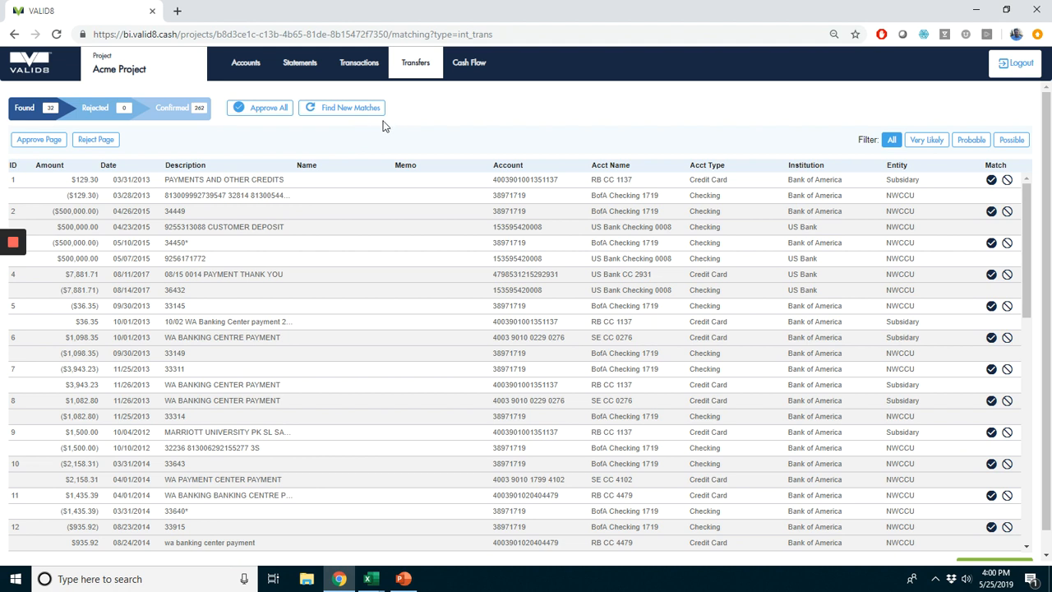
click(464, 66)
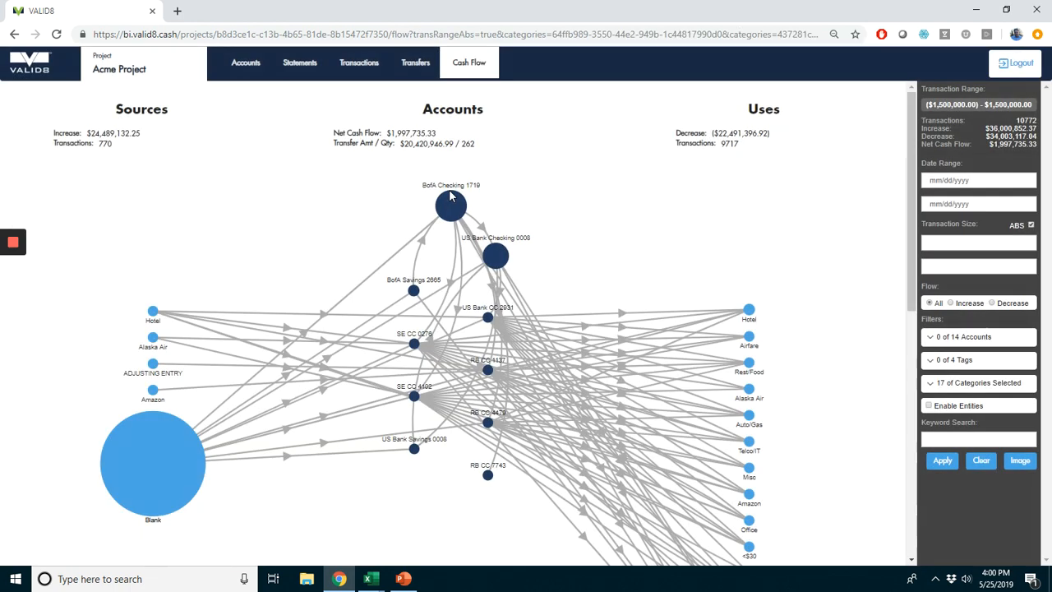
drag(185, 447, 168, 545)
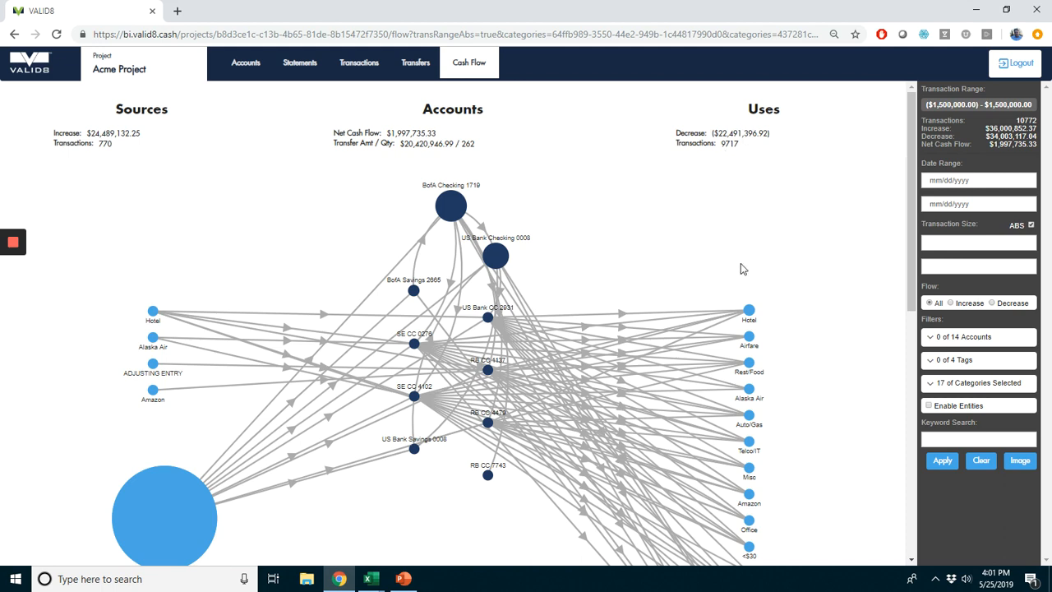
Step: List the transactions of the Hotel use and examine the 11/06/2010 Holiday Inn charge in its original PDF statement, returning to the cash flow page
click(748, 311)
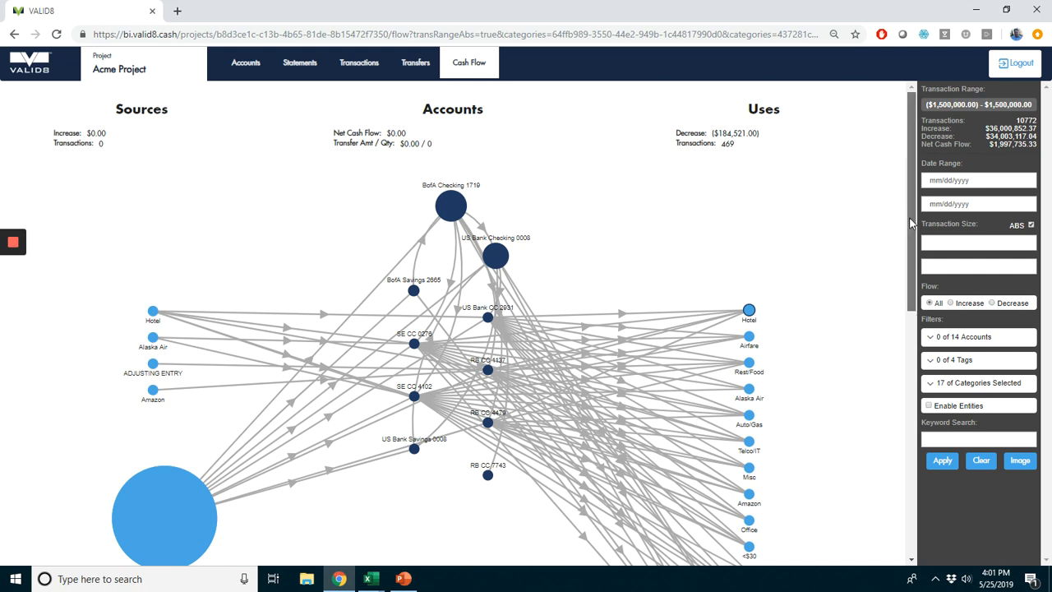
drag(908, 221, 899, 475)
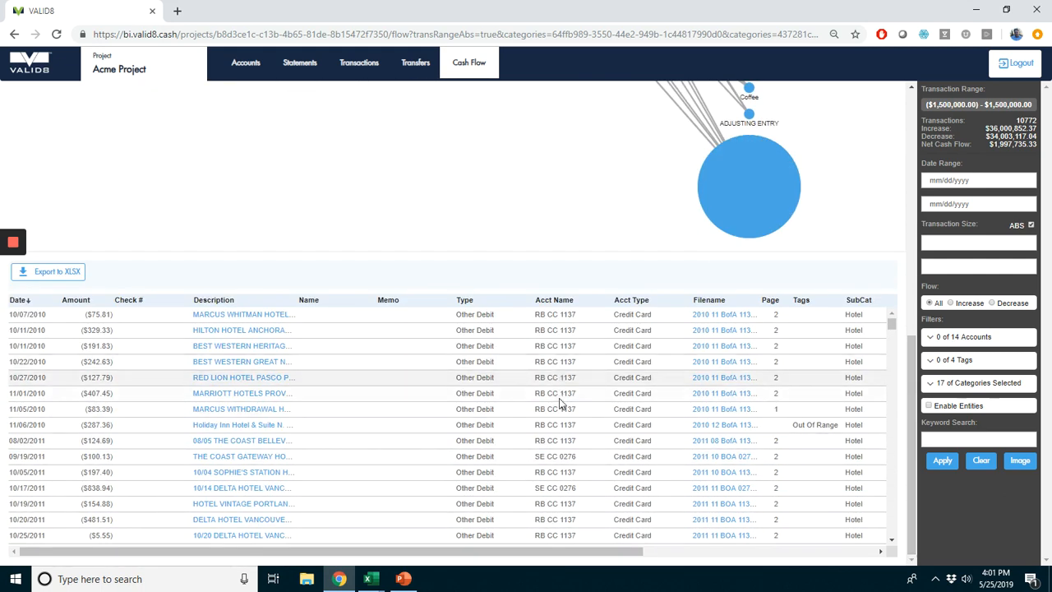
click(227, 427)
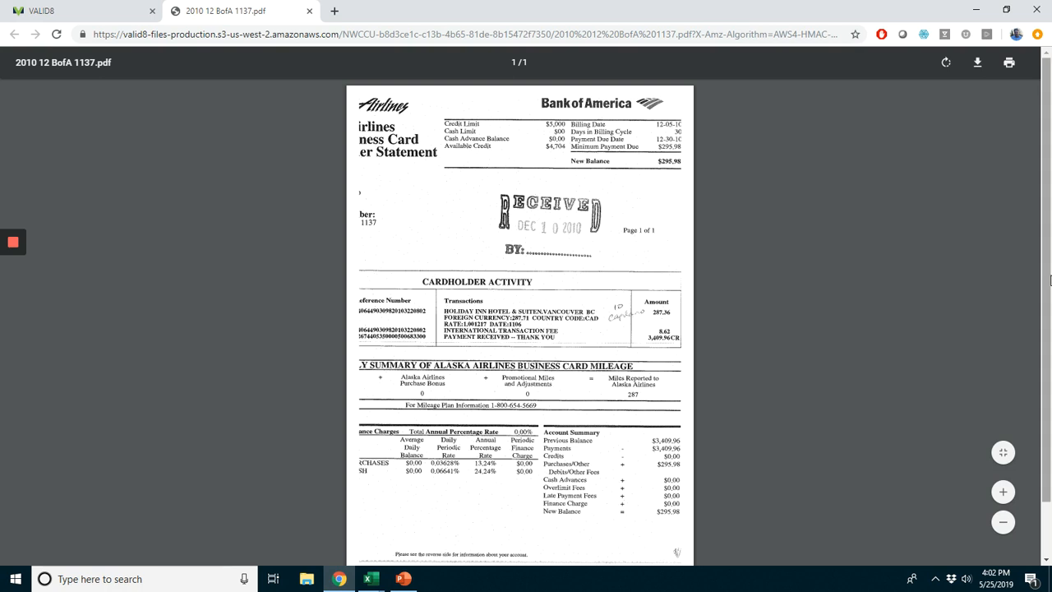
scroll(1049, 370, down, 1)
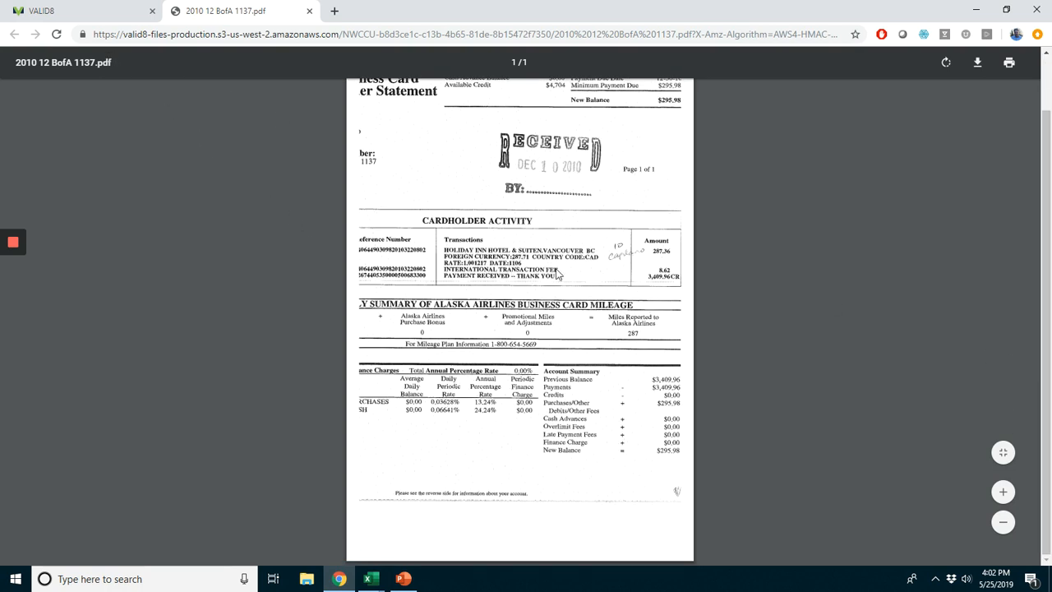
click(1002, 491)
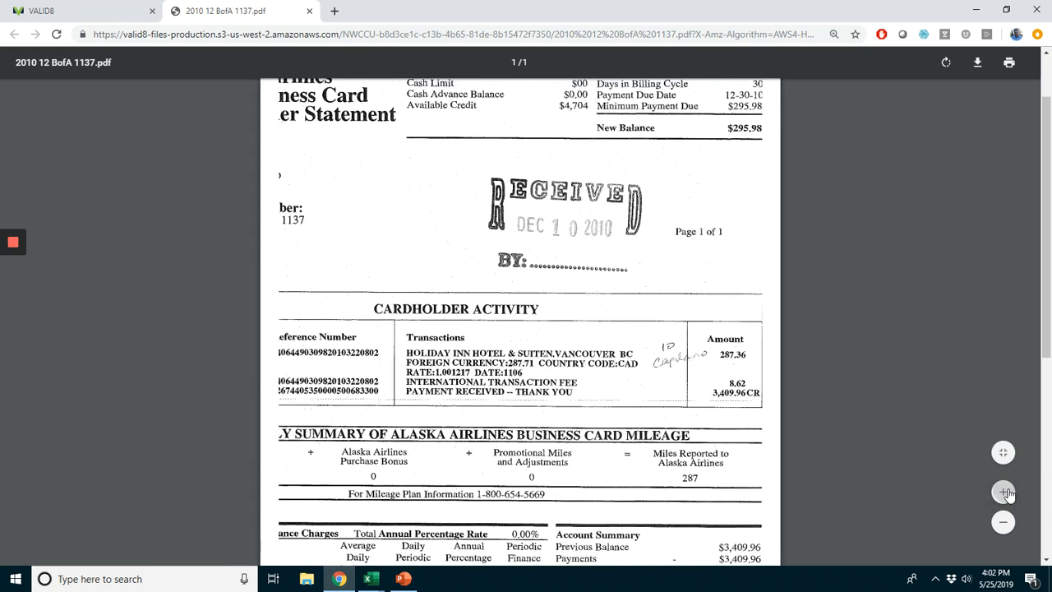
scroll(1047, 293, down, 3)
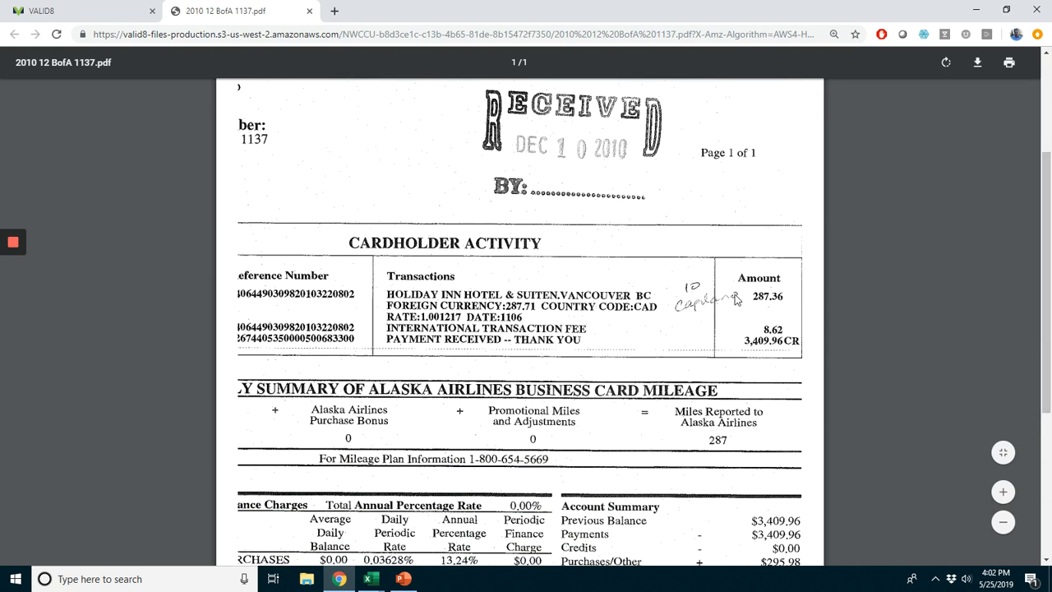
click(41, 13)
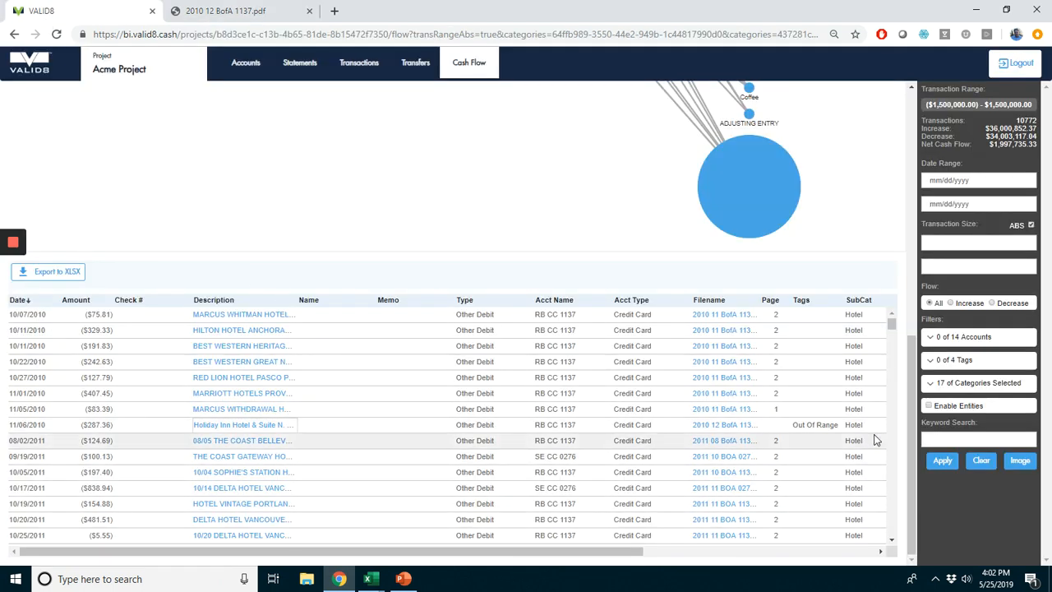
Step: Reload the cash flow diagram and move the BofA Savings 2665 node up and away from the other accounts
drag(912, 433, 898, 143)
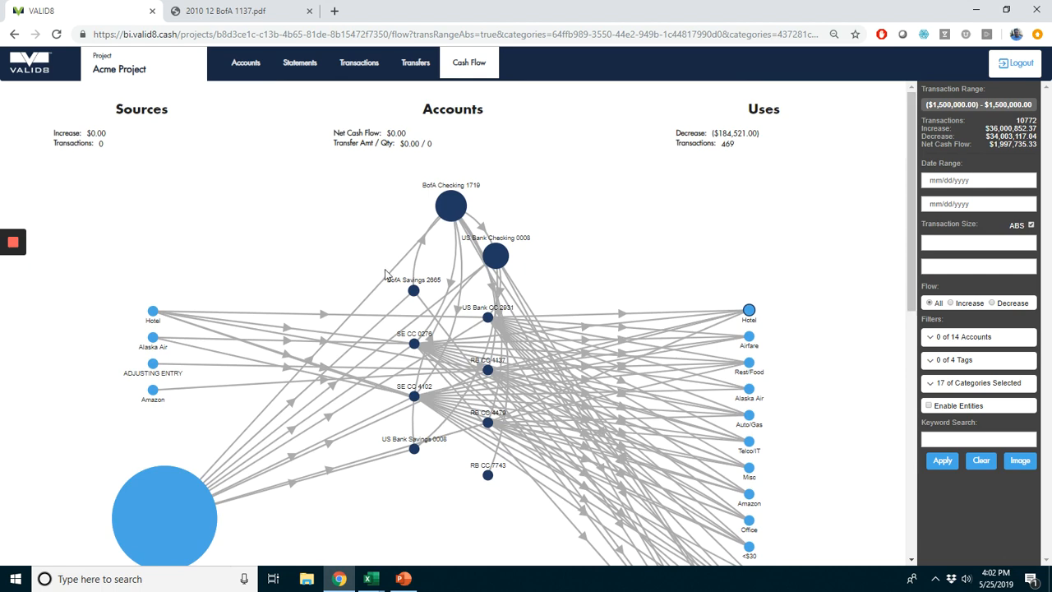
drag(413, 291, 345, 260)
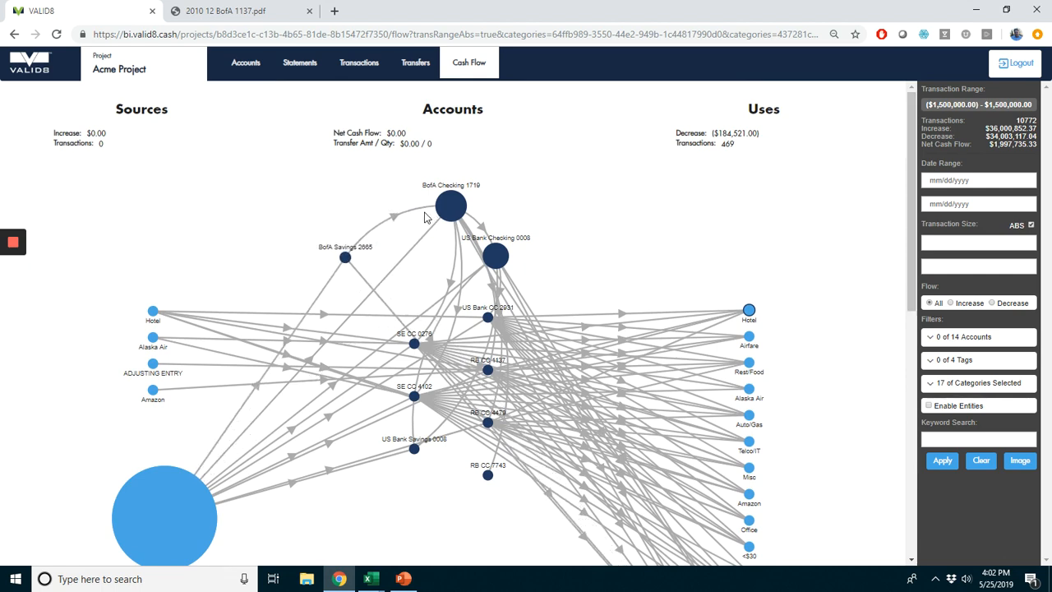
click(415, 66)
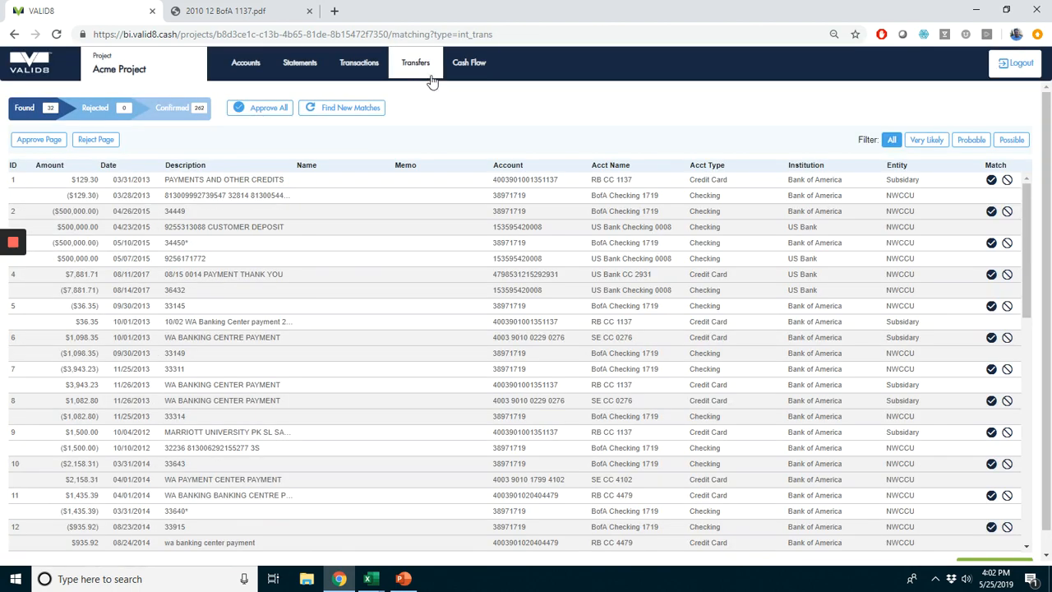
click(463, 73)
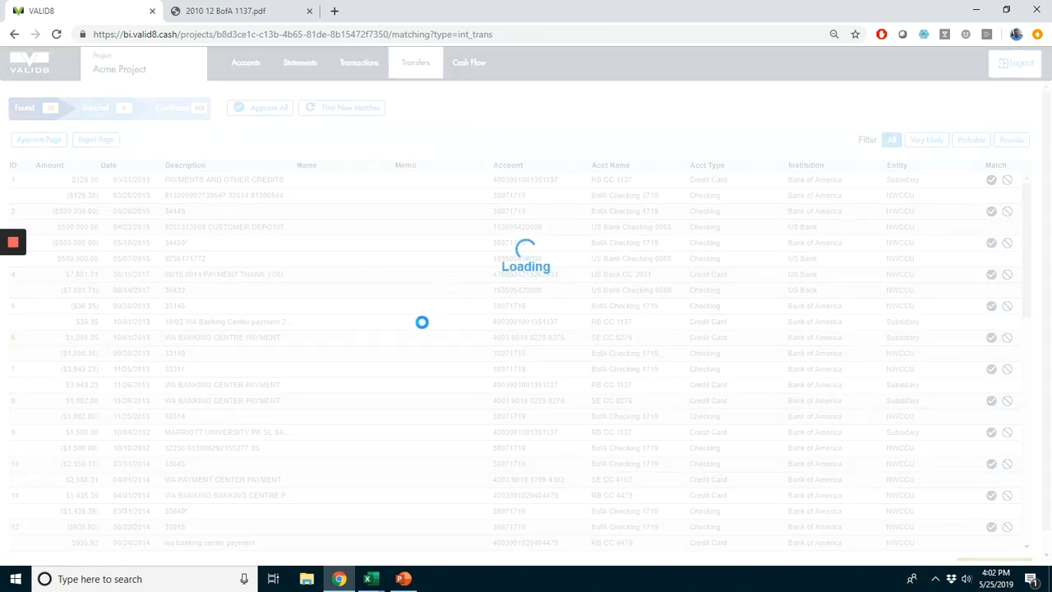
drag(411, 294, 351, 257)
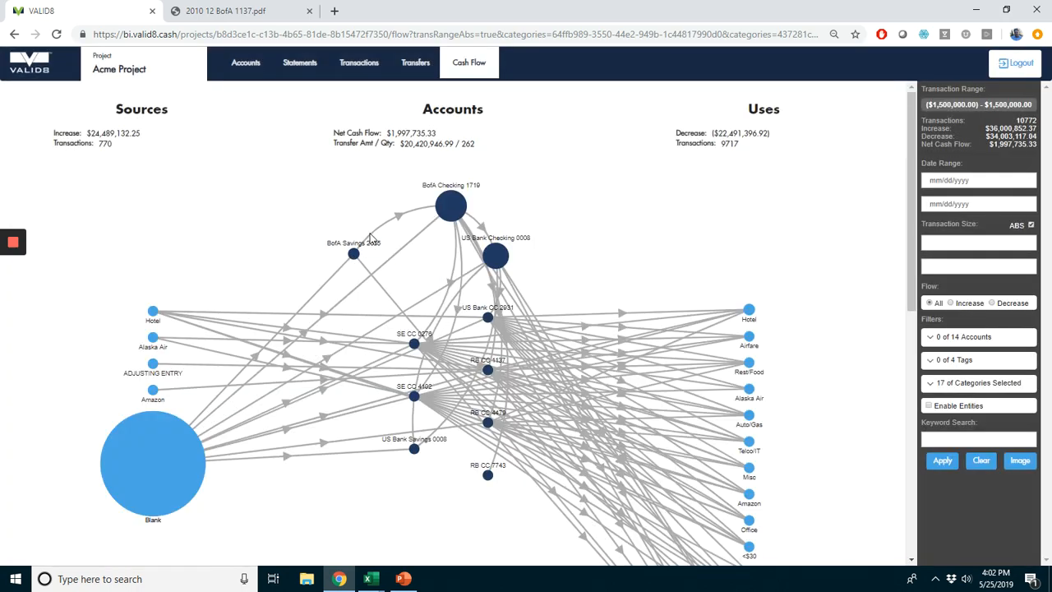
Step: Select the flow from BofA Savings 2665 to BofA Checking 1719 and examine its internal transfer transactions below the diagram
click(394, 218)
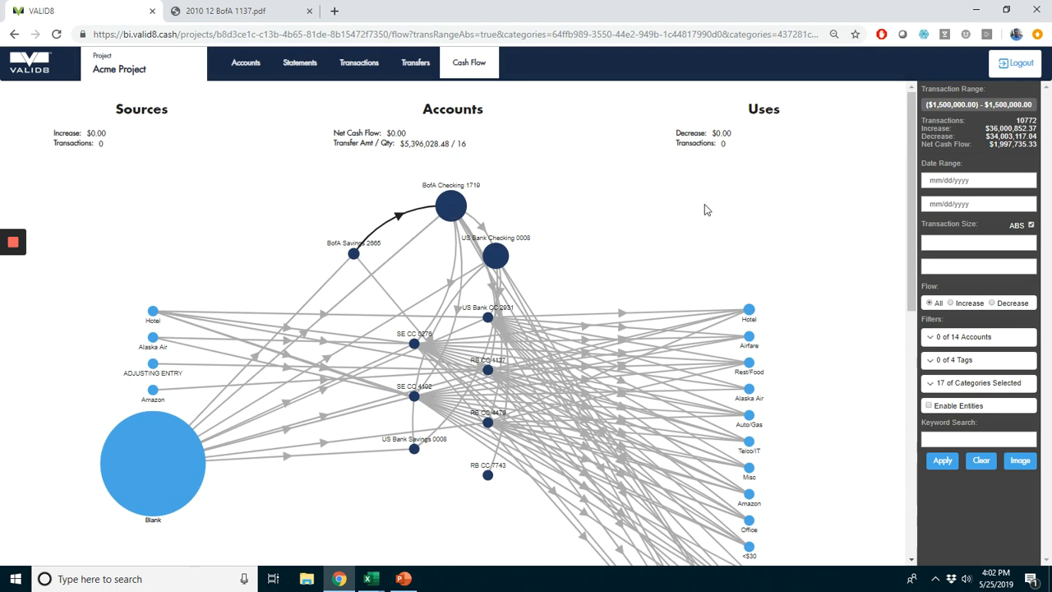
drag(911, 191, 826, 426)
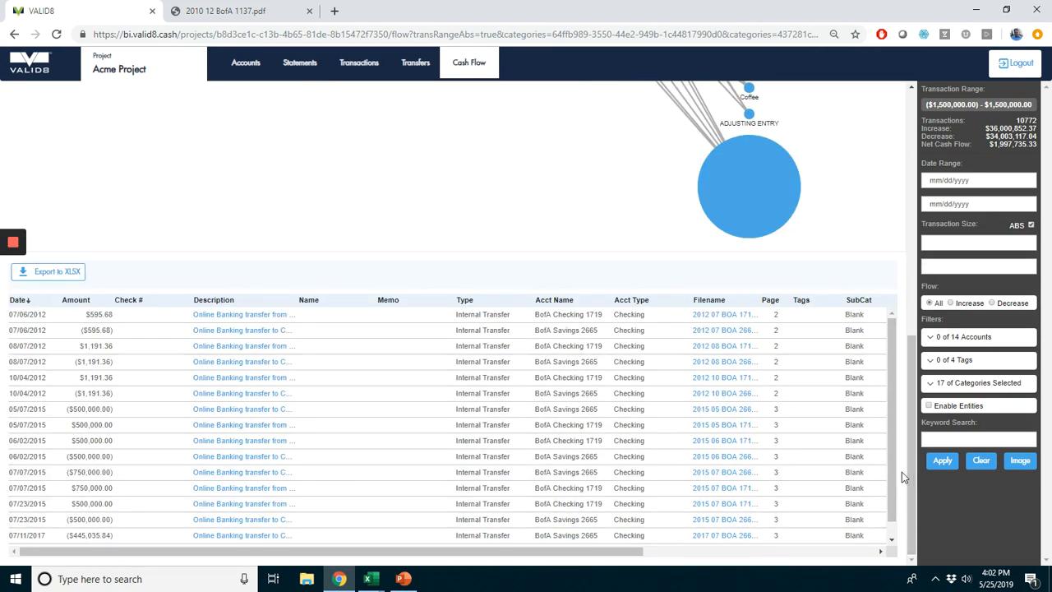
drag(907, 474, 904, 222)
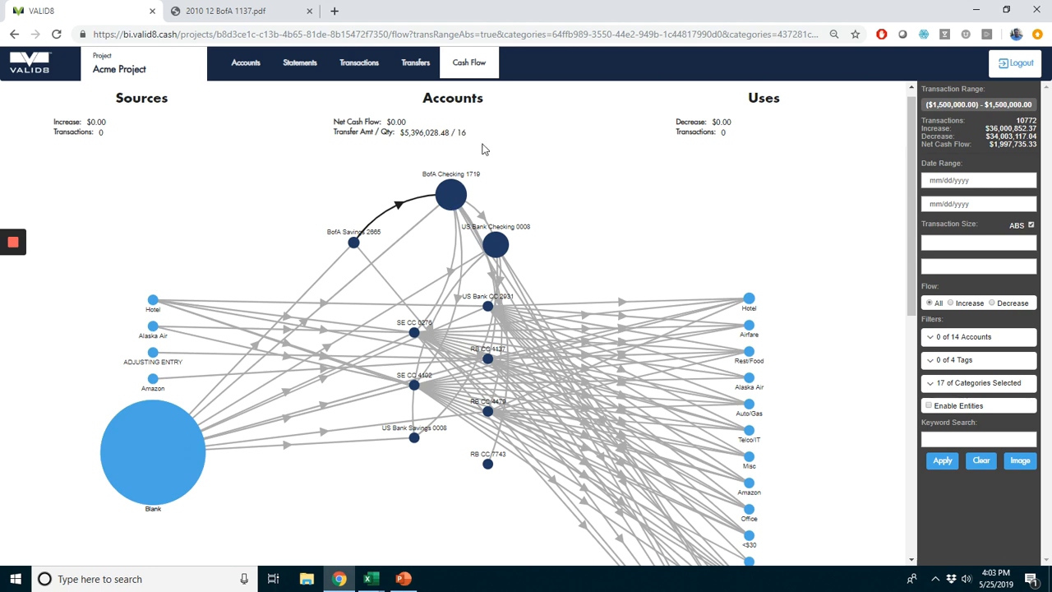
drag(913, 184, 907, 438)
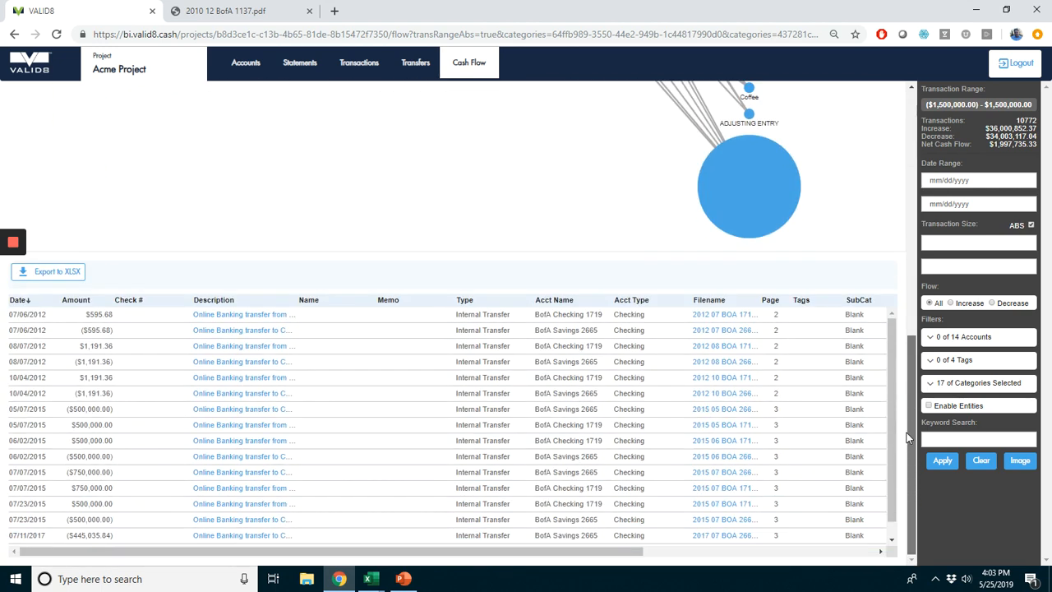
scroll(889, 400, down, 1)
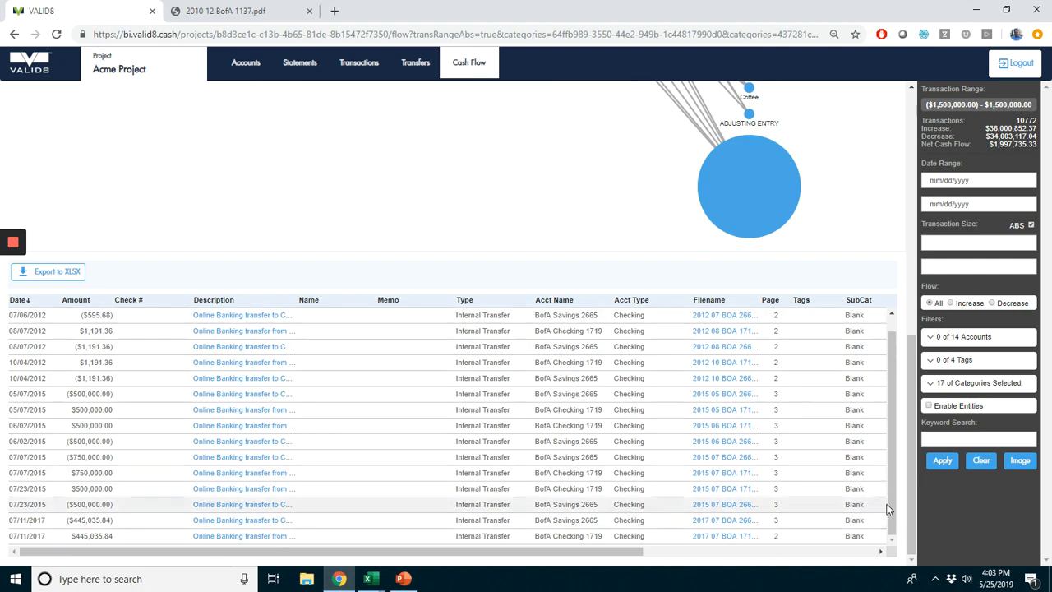
drag(912, 503, 905, 210)
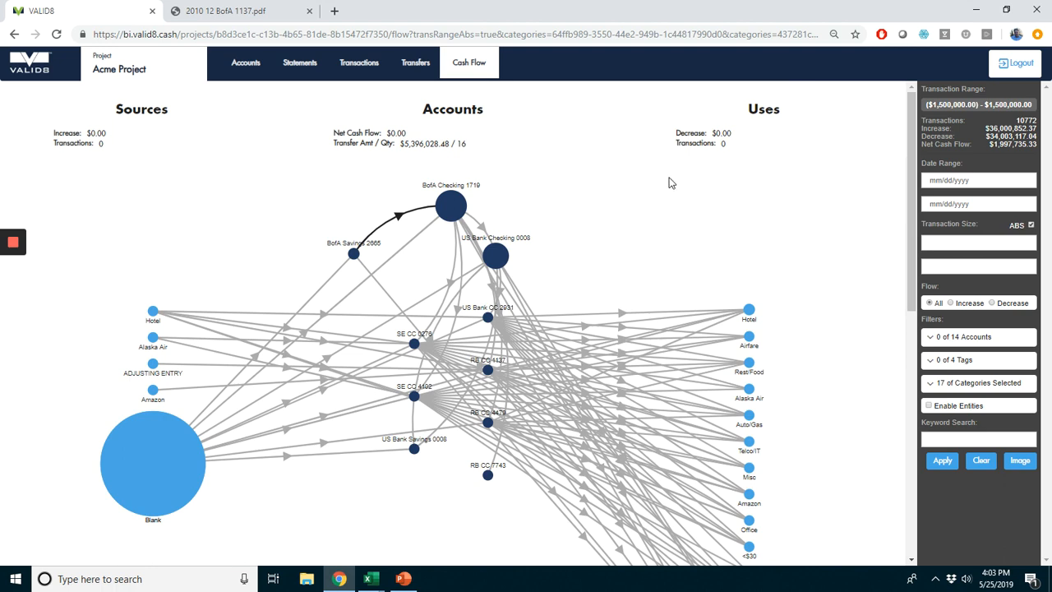
Step: Export the full, unfiltered list of project transactions to XLSX
click(375, 74)
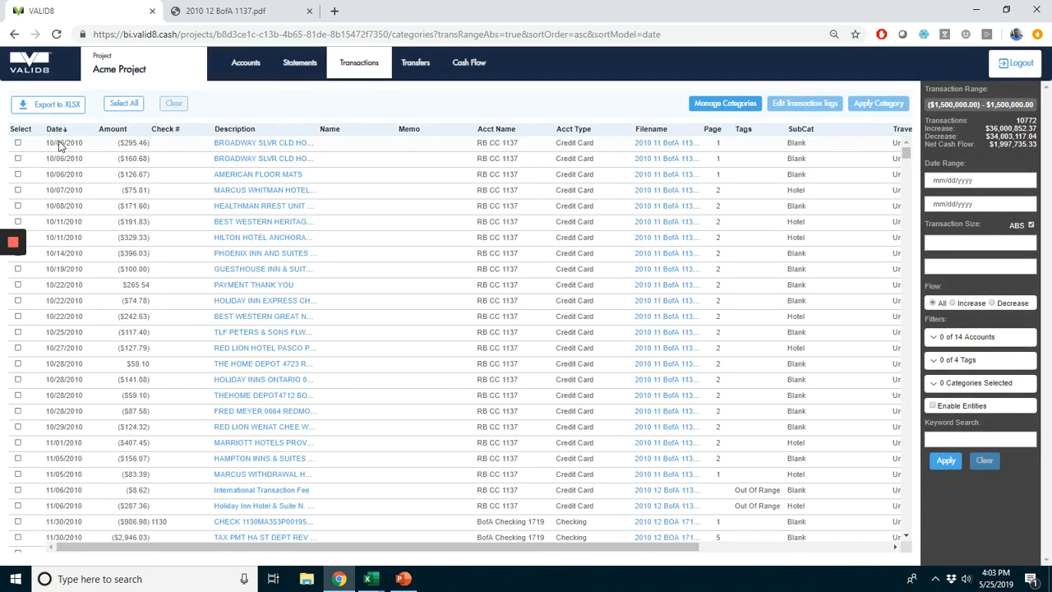
click(47, 104)
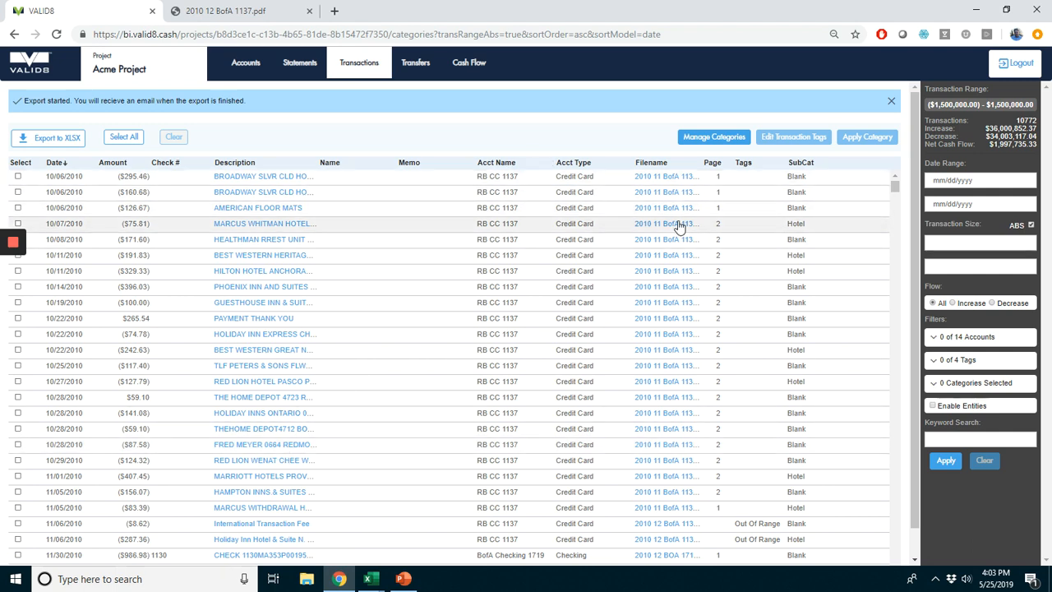
Step: Revisit the Acme Project overview with its account statuses, the editable account list, and the list of all statements
click(121, 69)
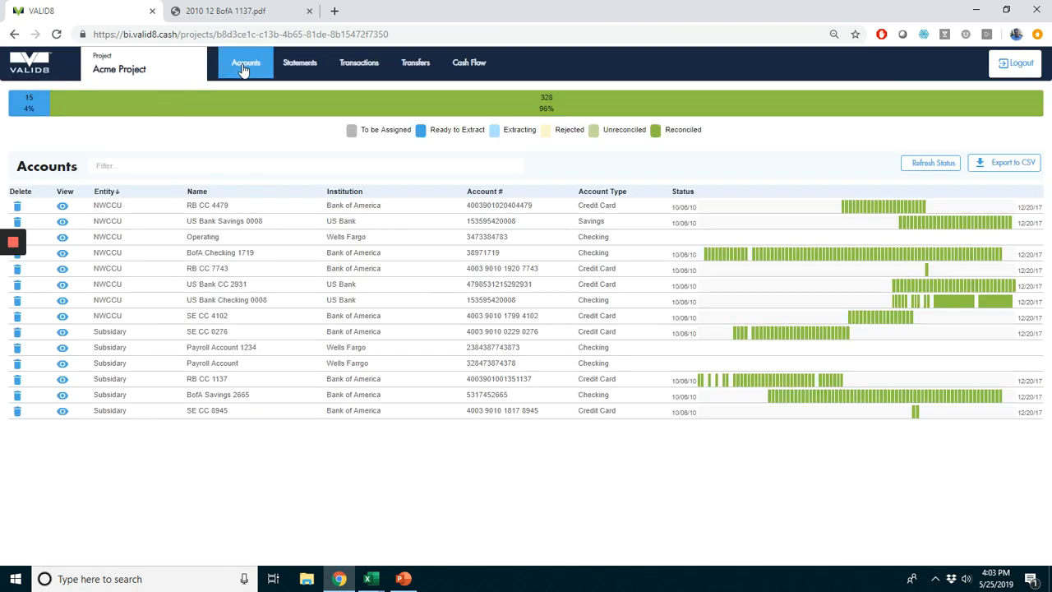
click(244, 69)
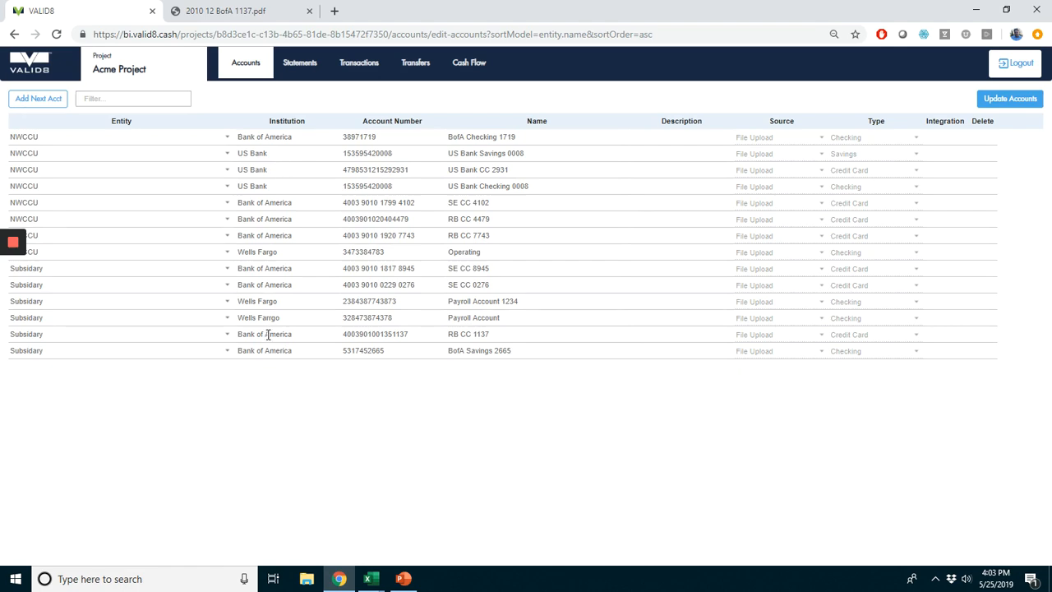
click(300, 64)
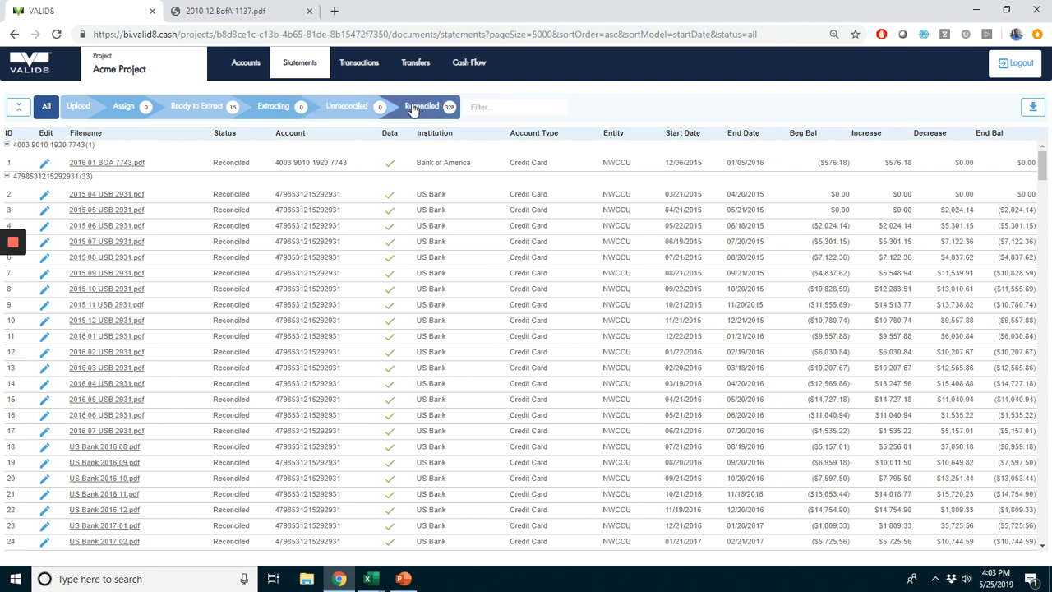
Step: Revisit the project's transactions list and the found internal transfer matches awaiting approval
click(373, 74)
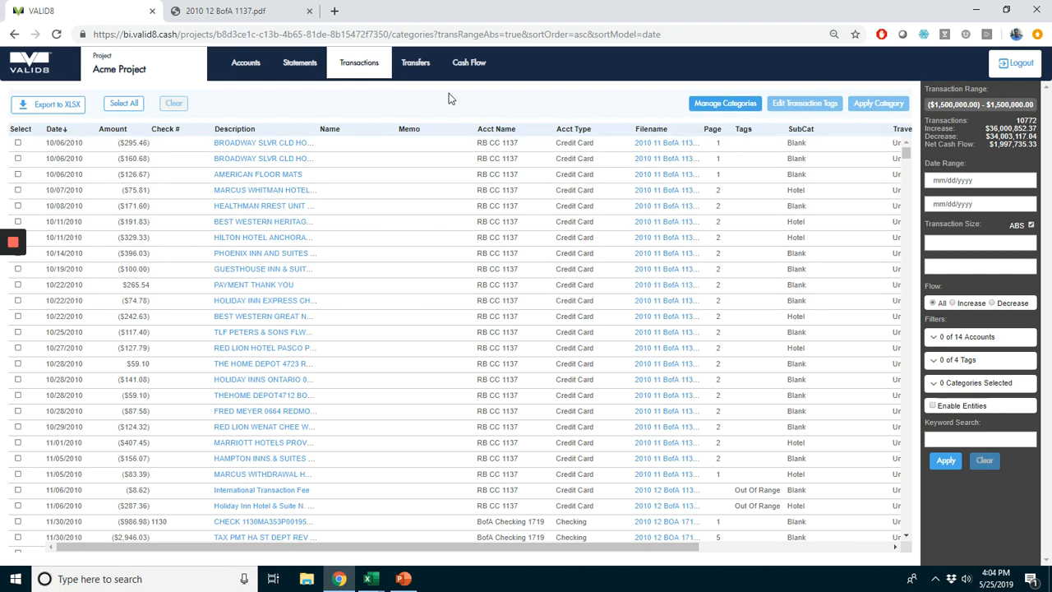
click(415, 63)
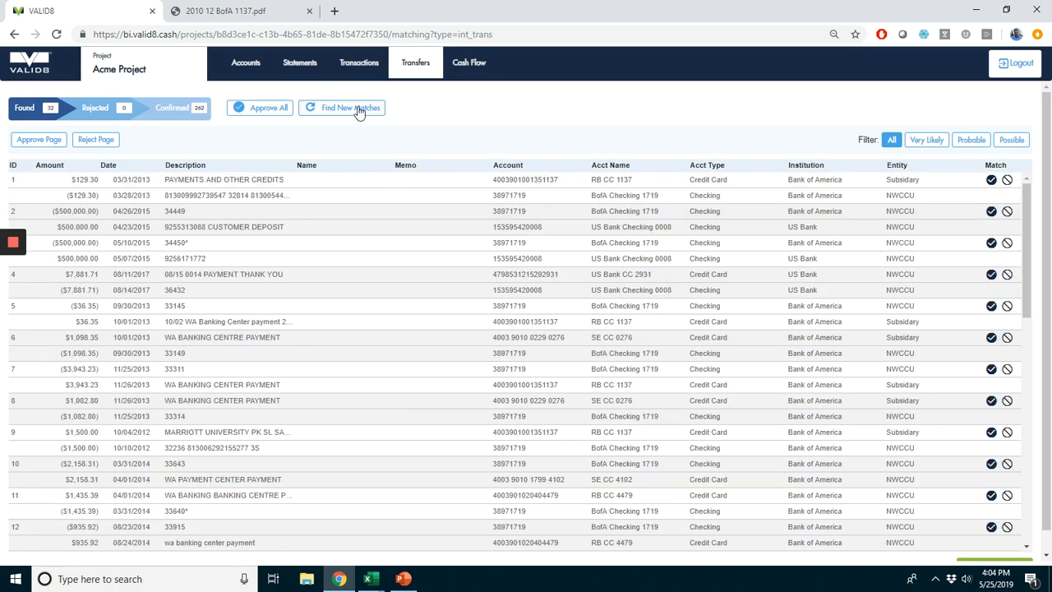
click(357, 114)
Step: Open the cash flow diagram, move the Blank source node slightly down, and inspect the flows of Blank and BofA Checking 1719
click(469, 63)
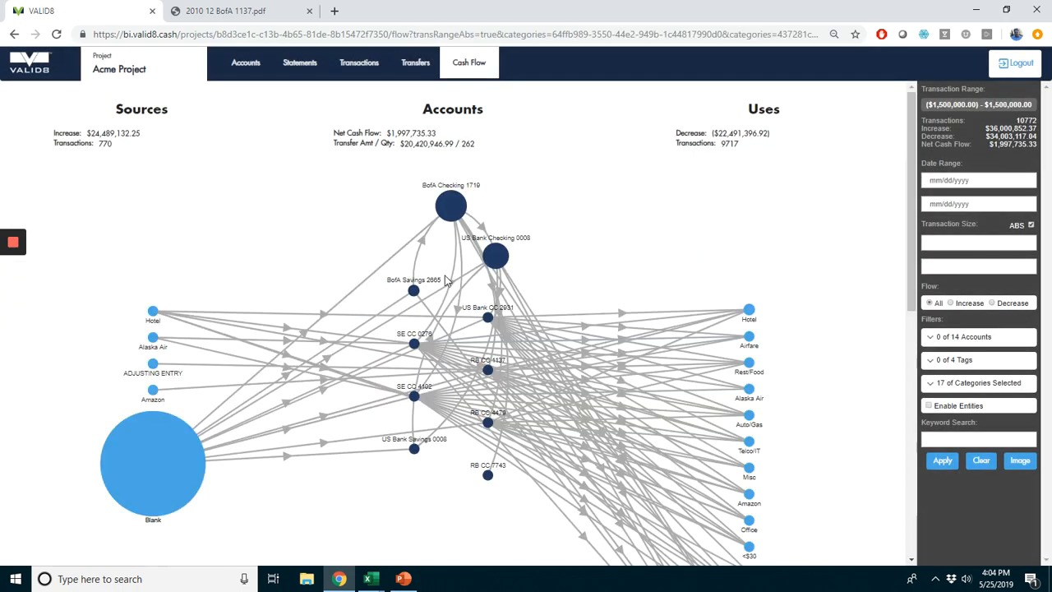
drag(164, 500, 161, 522)
double_click(164, 517)
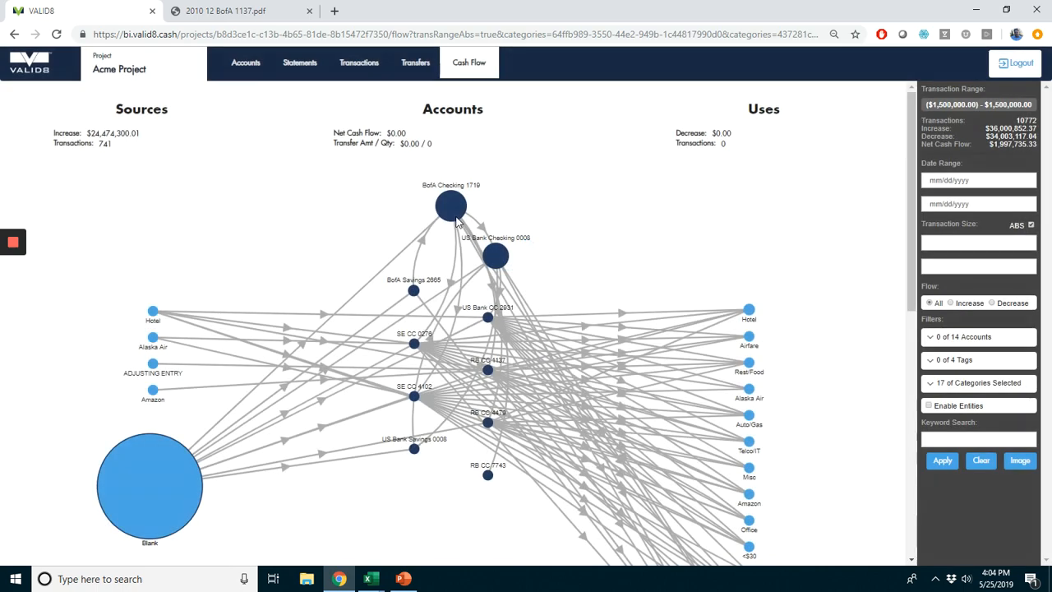
click(452, 215)
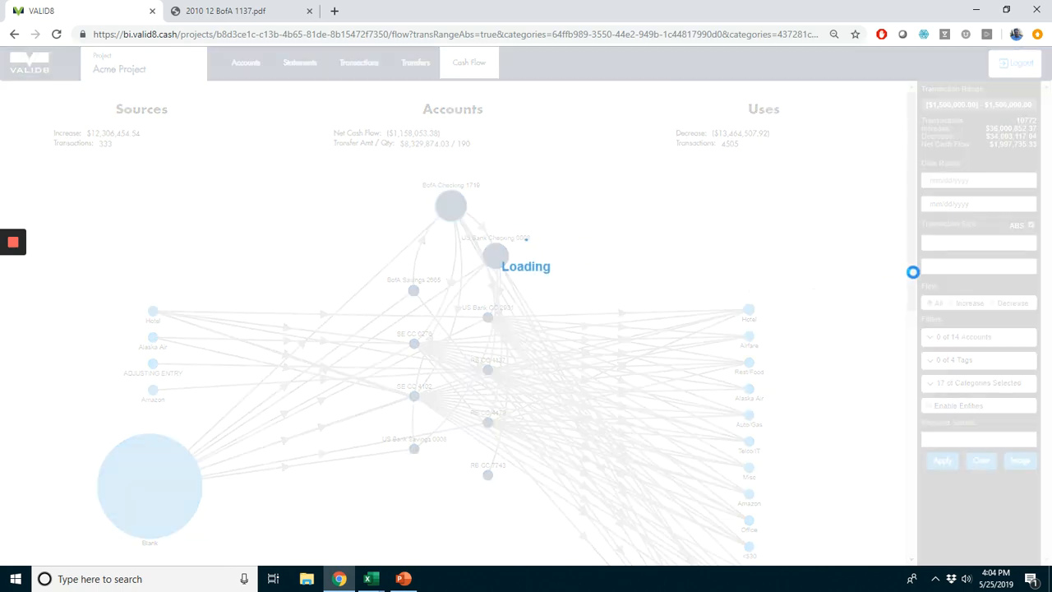
Step: Switch to the Valid8 K&L presentation in PowerPoint and go back to its title slide
key(alt+Tab)
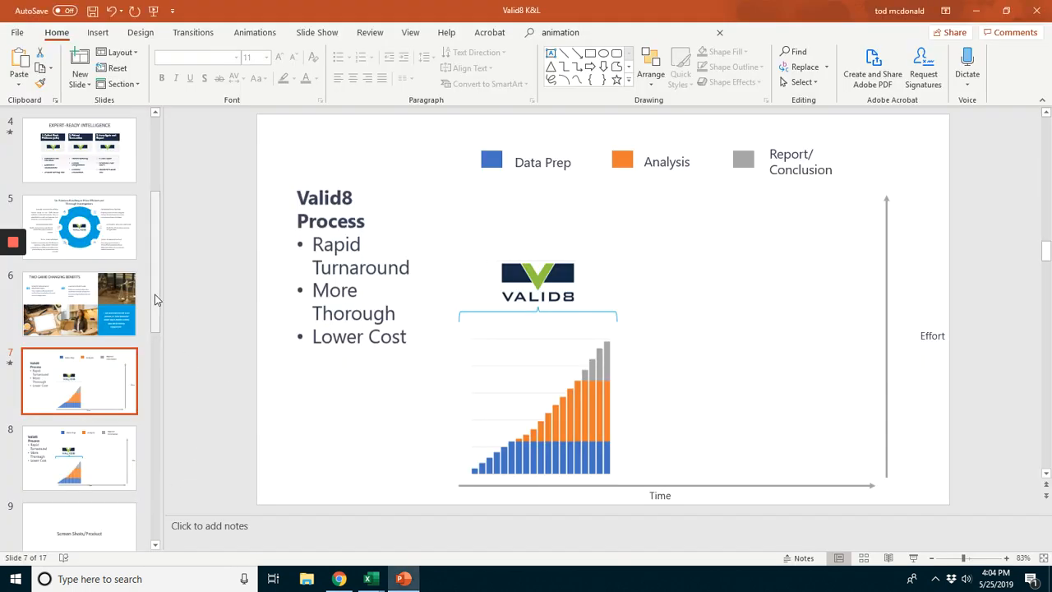
drag(158, 299, 158, 132)
click(97, 174)
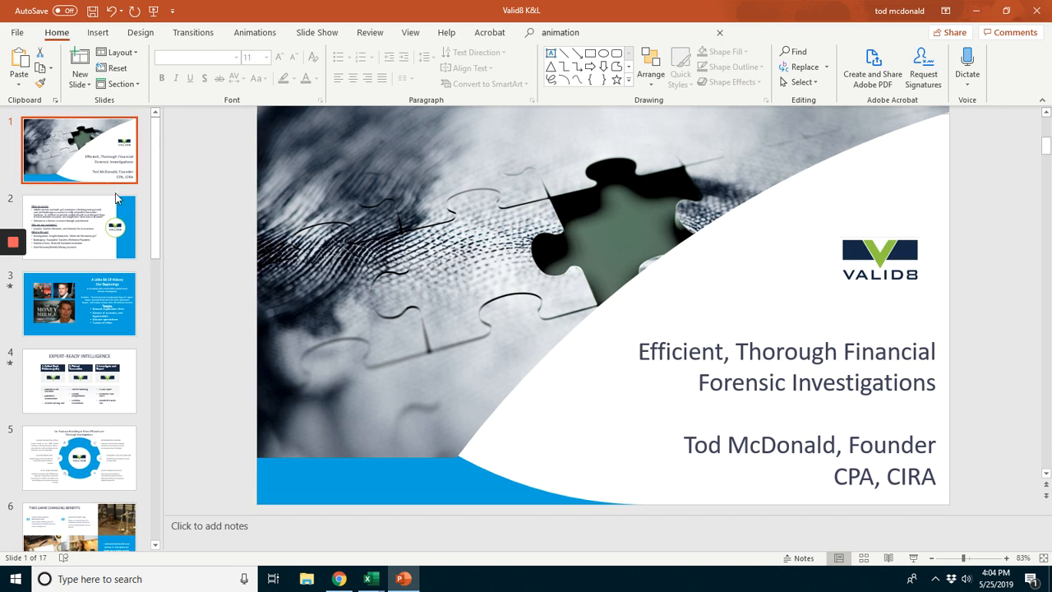